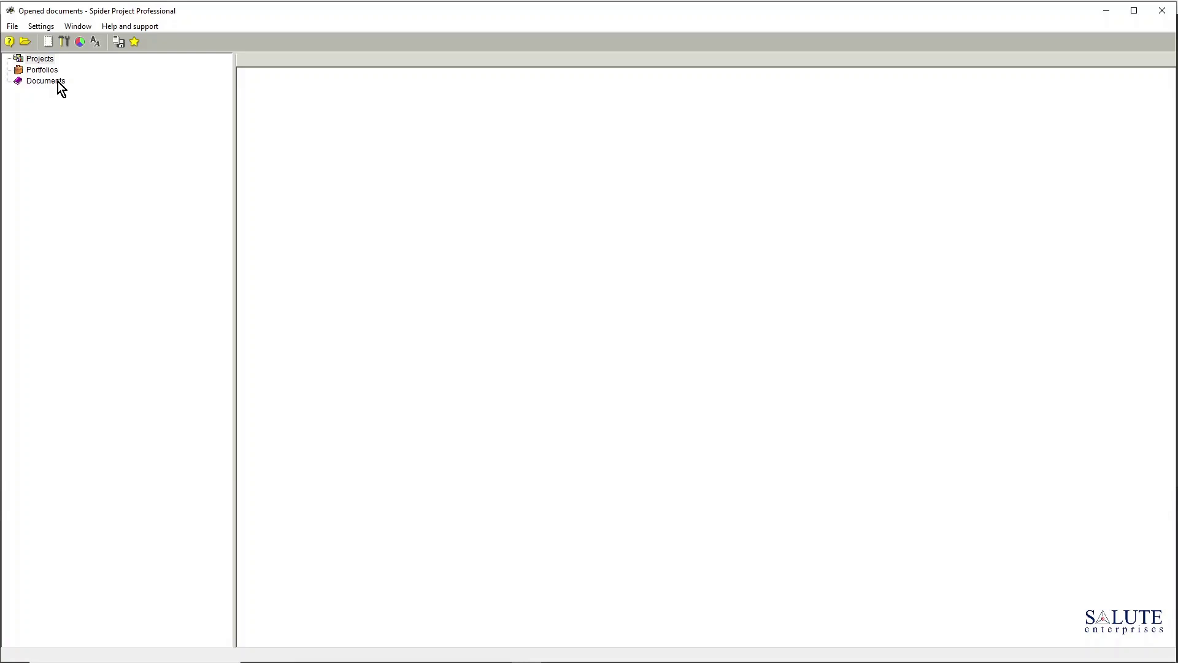
# Browse the Demo projects, My projects, My reference books and My reports storages, ending on Demo projects.
pyautogui.click(24, 43)
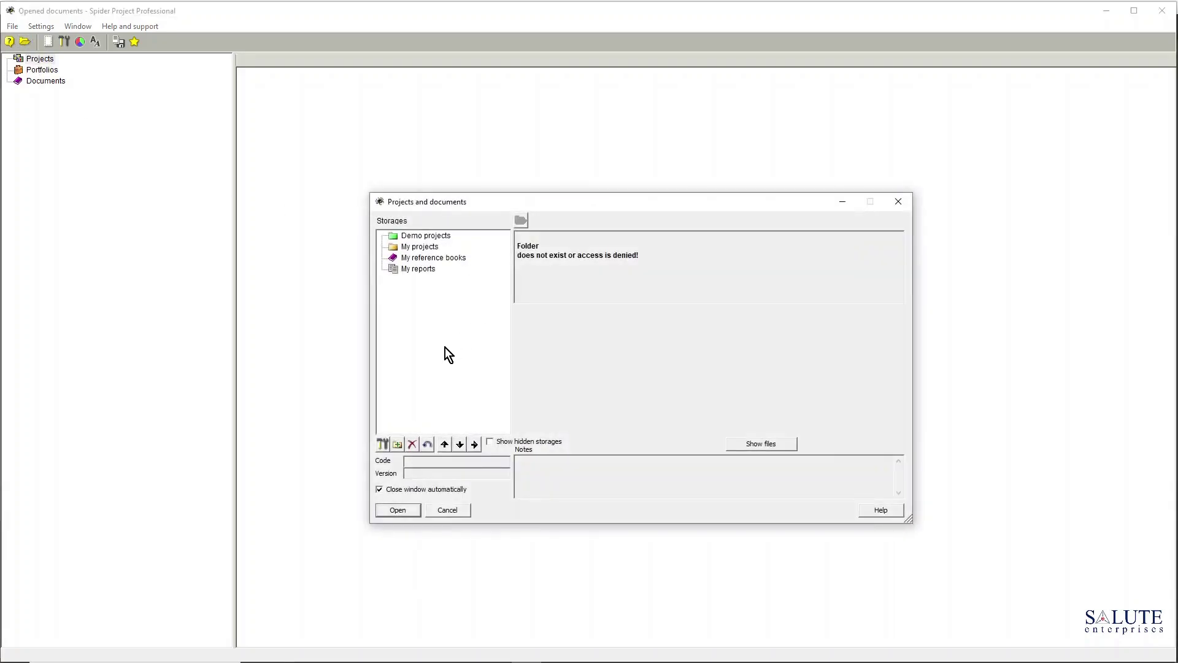
pyautogui.click(436, 236)
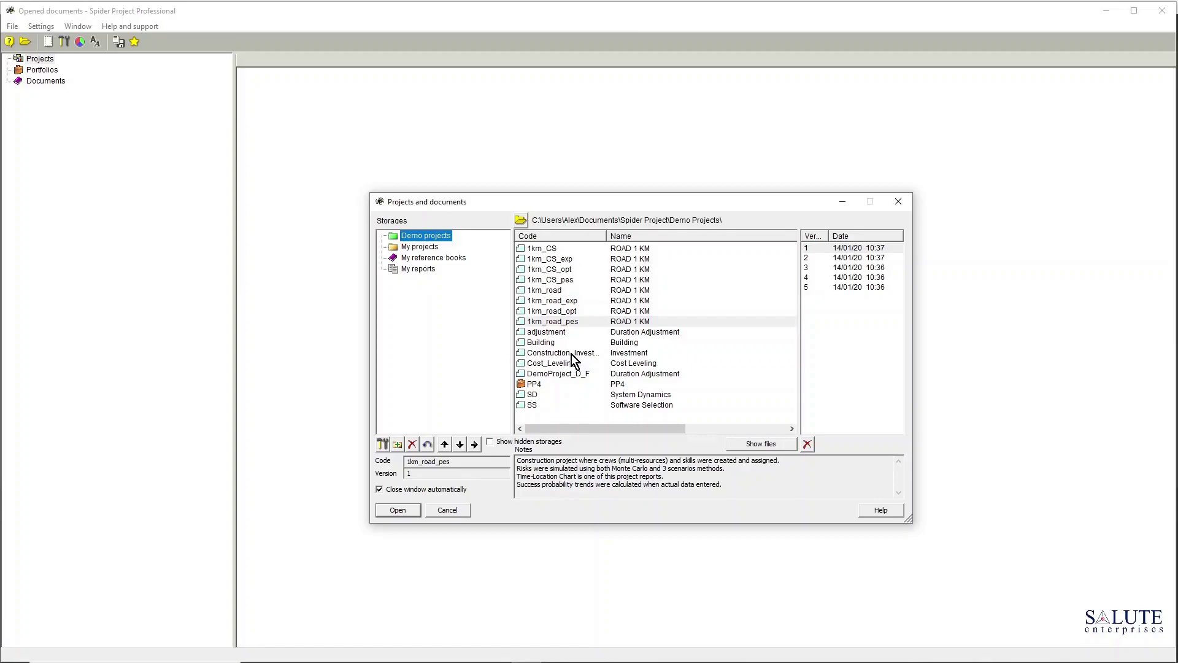
pyautogui.click(429, 248)
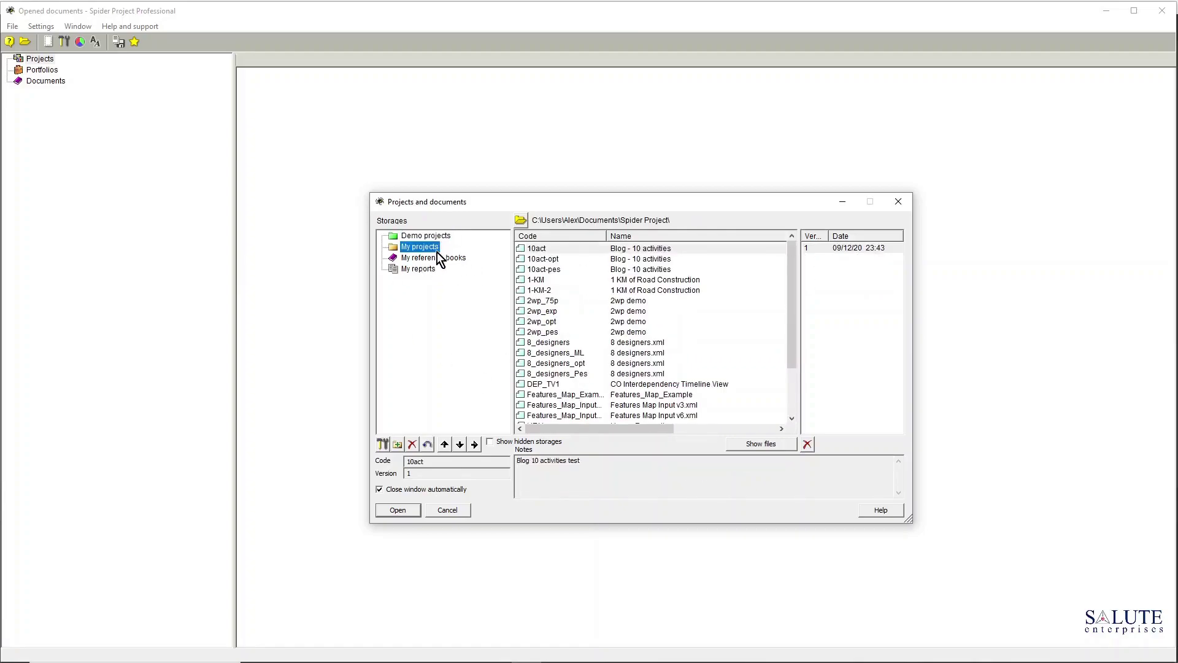
pyautogui.click(438, 235)
pyautogui.click(449, 259)
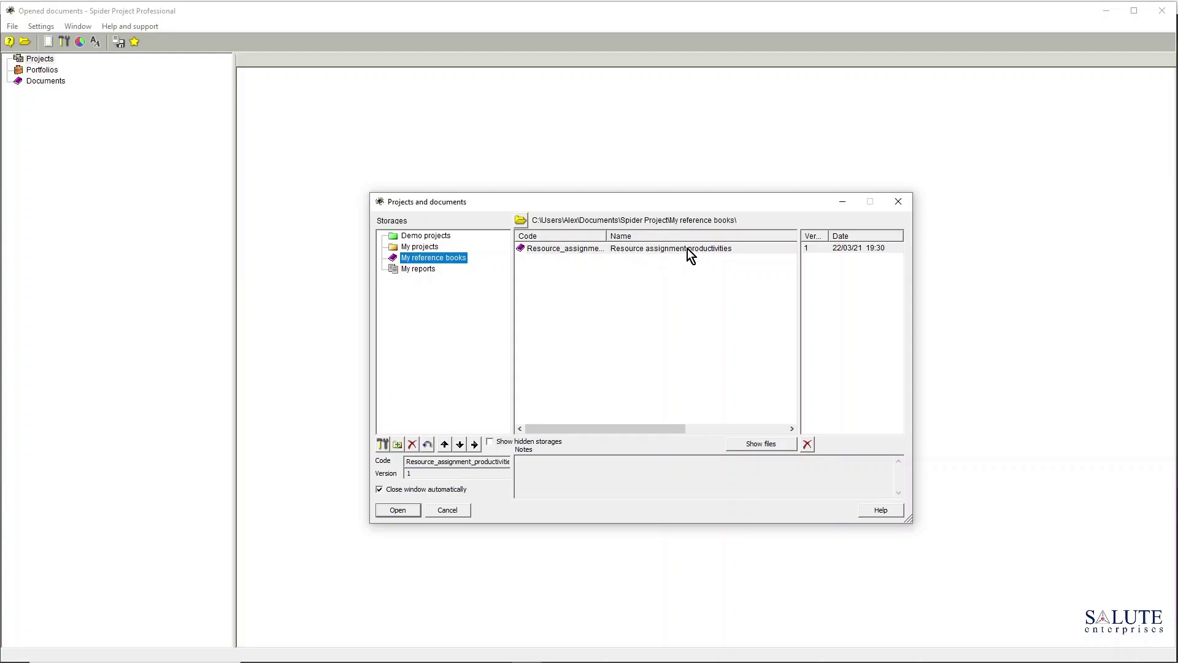
pyautogui.click(429, 271)
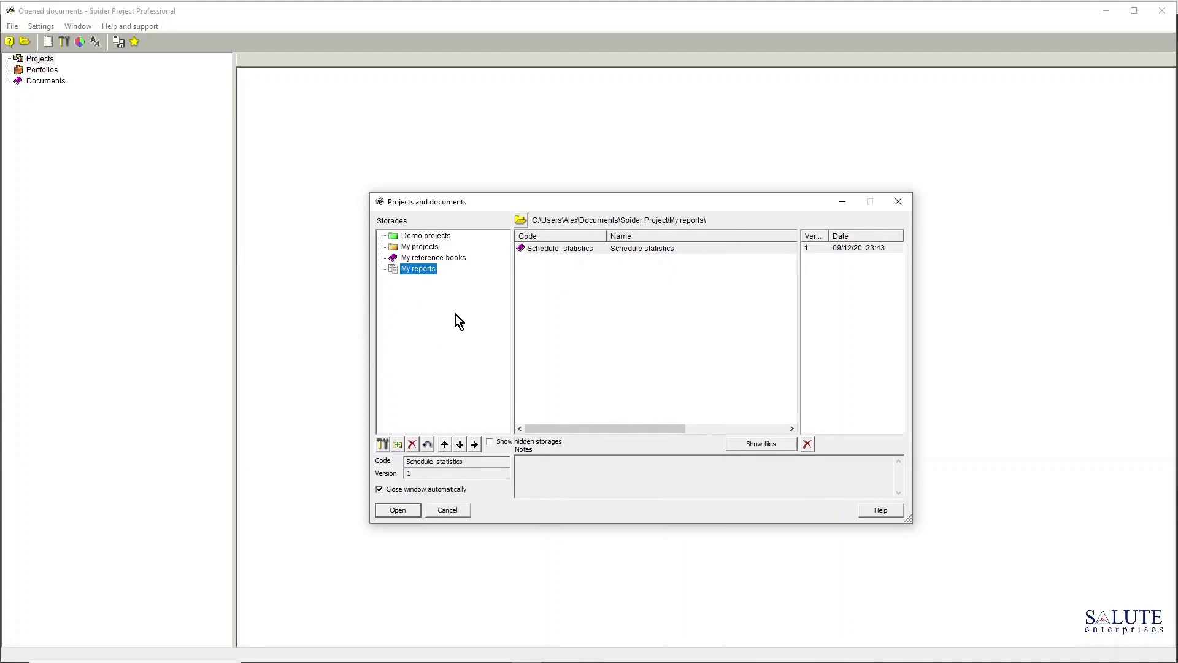
pyautogui.click(444, 236)
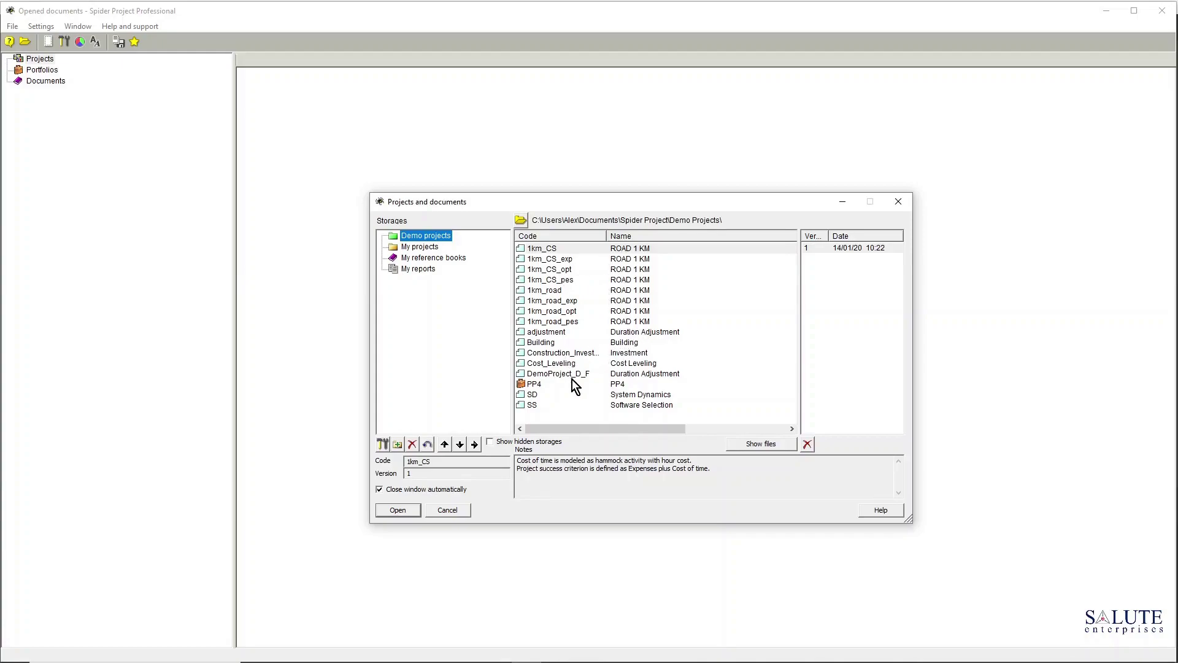
# Read the notes of the demo projects, from Building and Cost_Leveling through PP4, SD and SS.
pyautogui.click(632, 332)
pyautogui.click(634, 342)
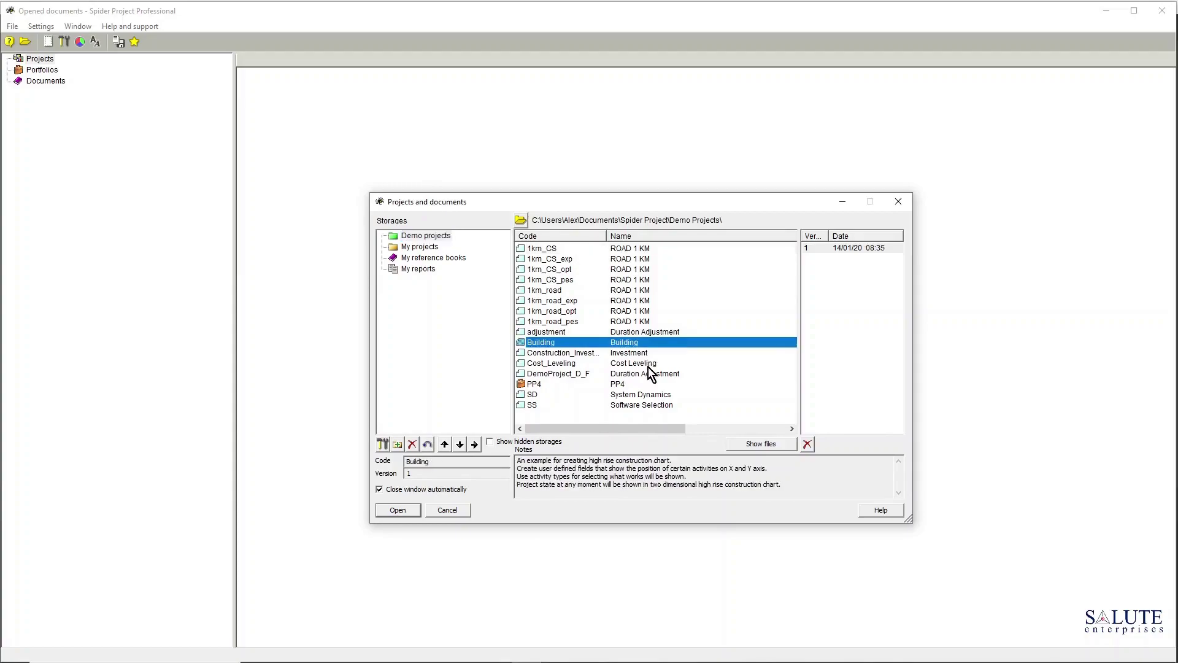
pyautogui.click(639, 355)
pyautogui.click(640, 363)
pyautogui.click(641, 372)
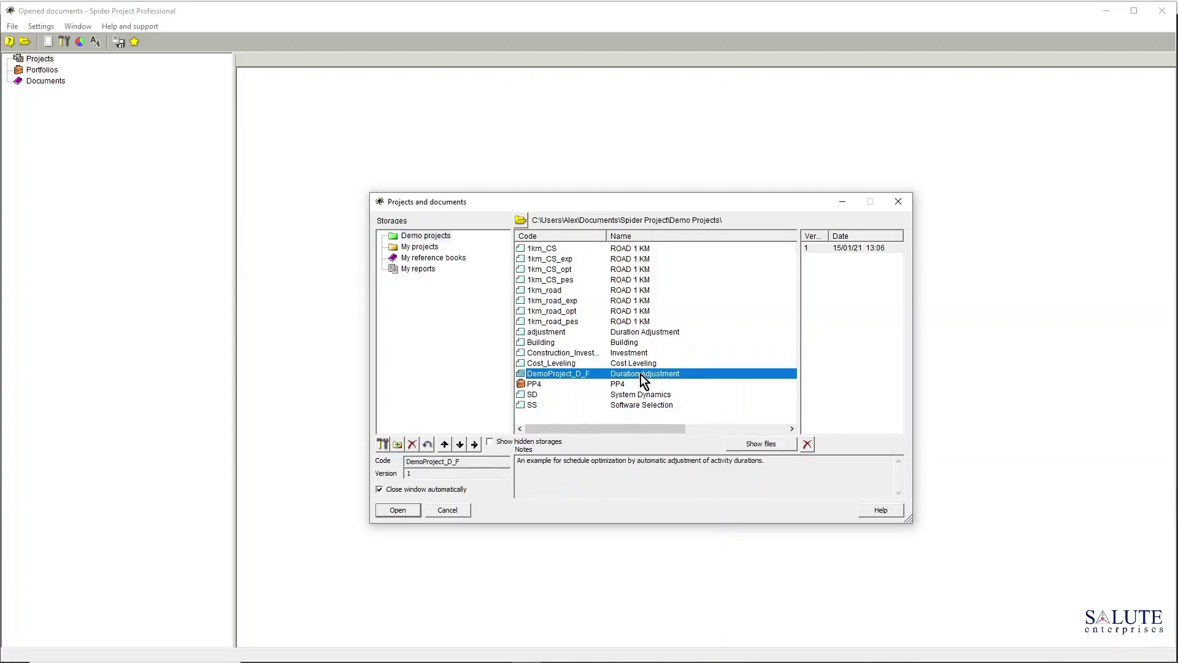
pyautogui.click(623, 385)
pyautogui.click(627, 396)
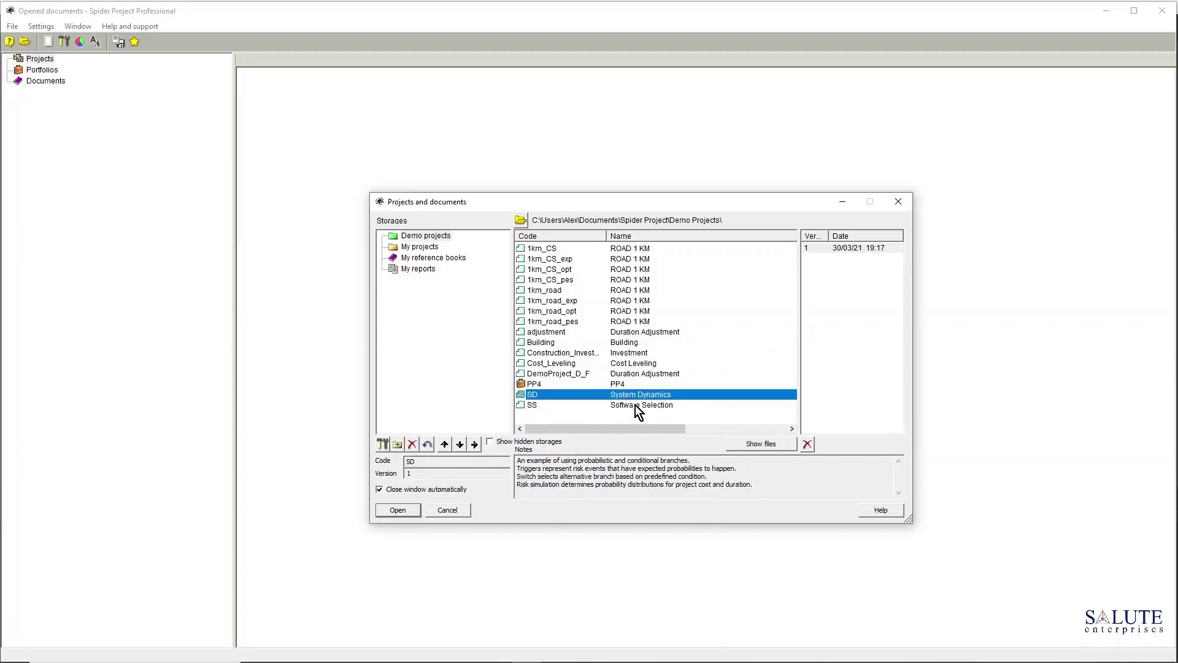
pyautogui.click(633, 405)
# Select 1km_road_opt, adjust the Version column width, and pick version 5.
pyautogui.click(632, 311)
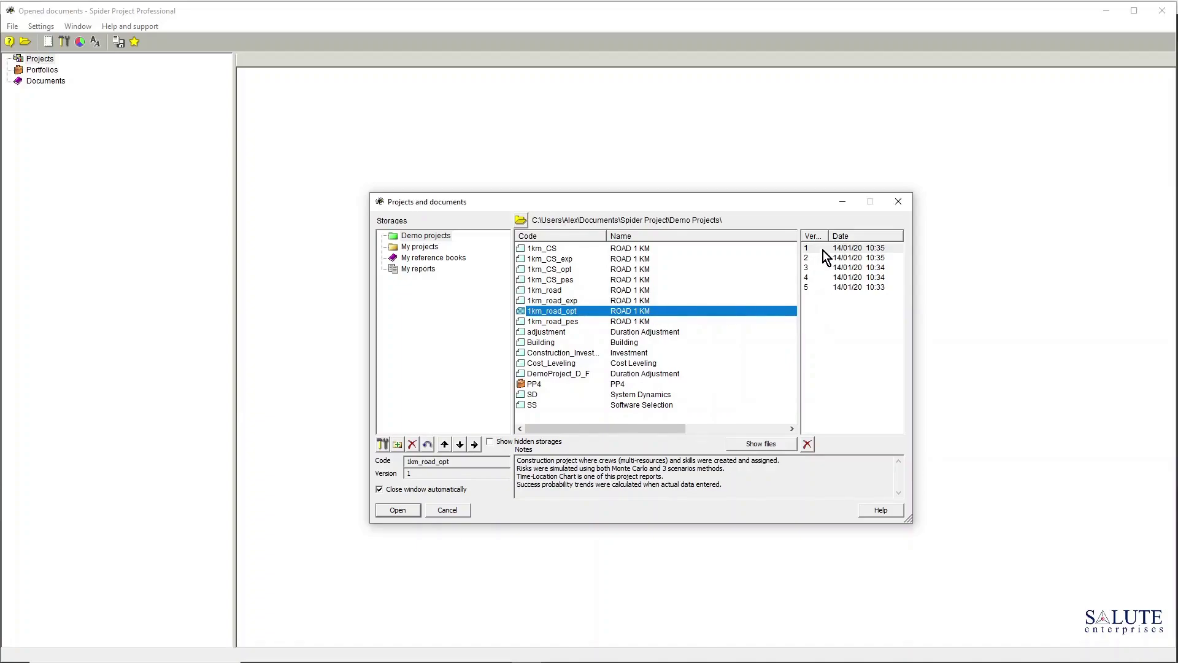
pyautogui.moveTo(827, 233); pyautogui.dragTo(852, 246)
pyautogui.click(636, 313)
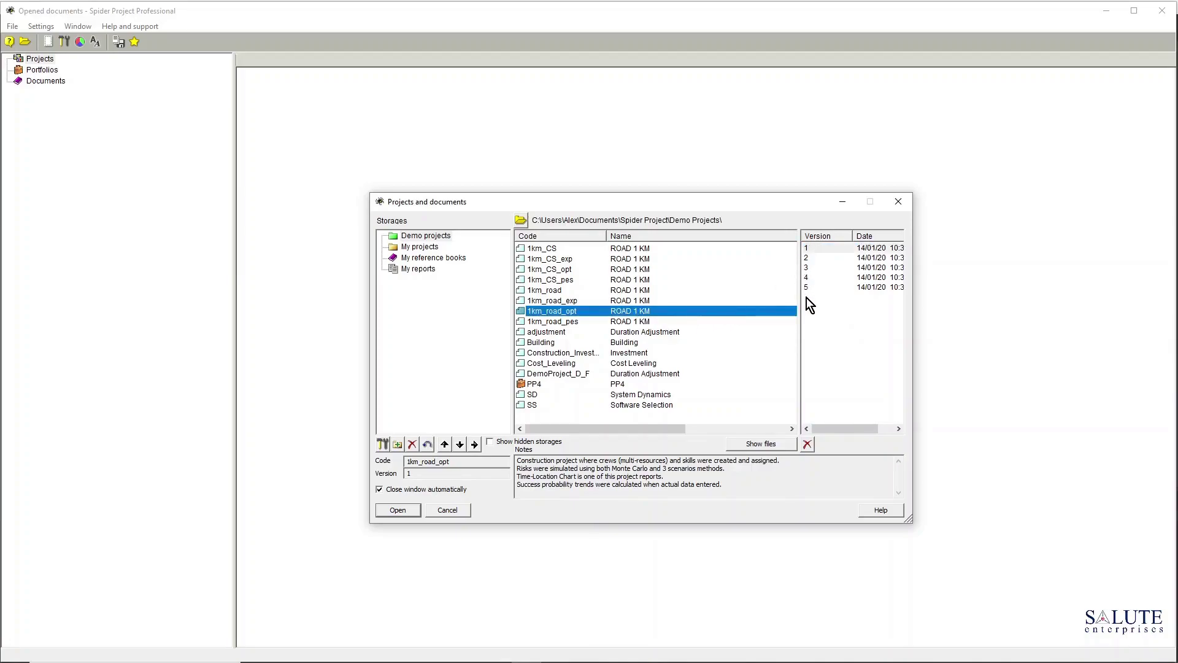
pyautogui.moveTo(853, 235); pyautogui.dragTo(830, 236)
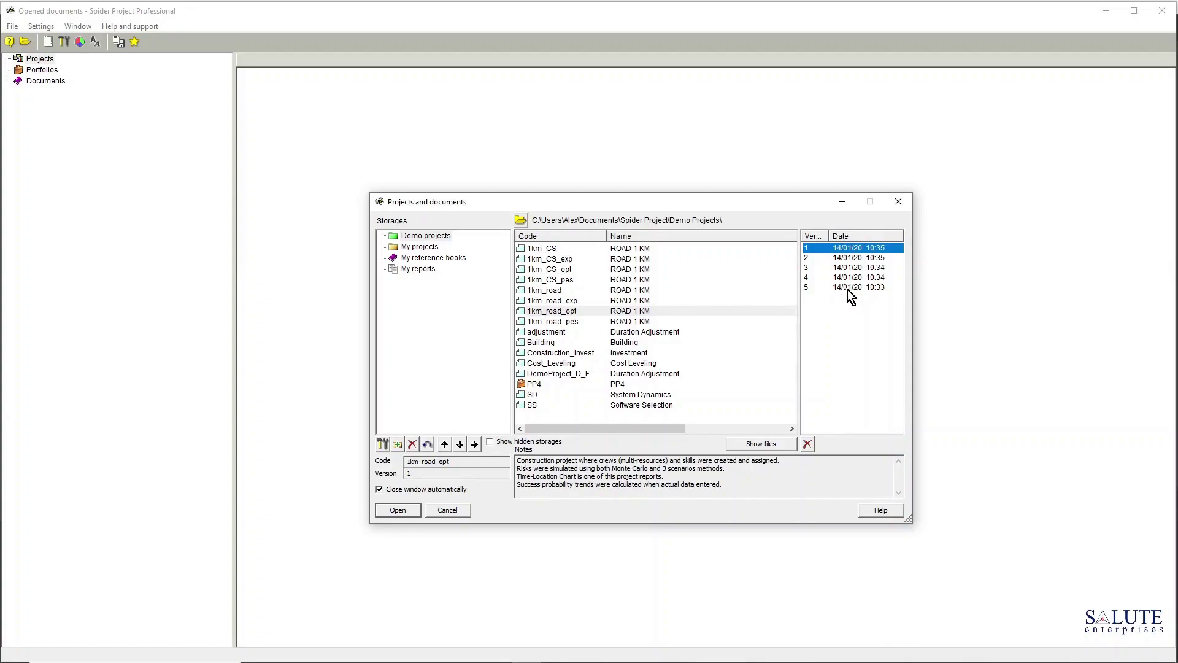
pyautogui.click(870, 288)
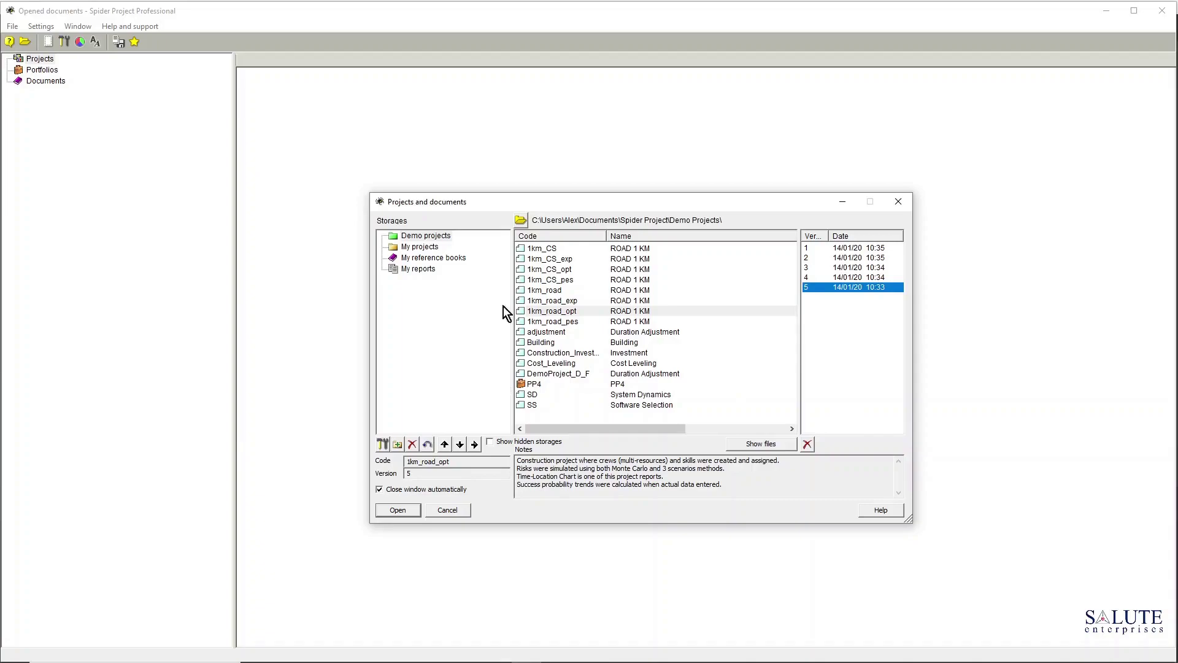
pyautogui.click(421, 238)
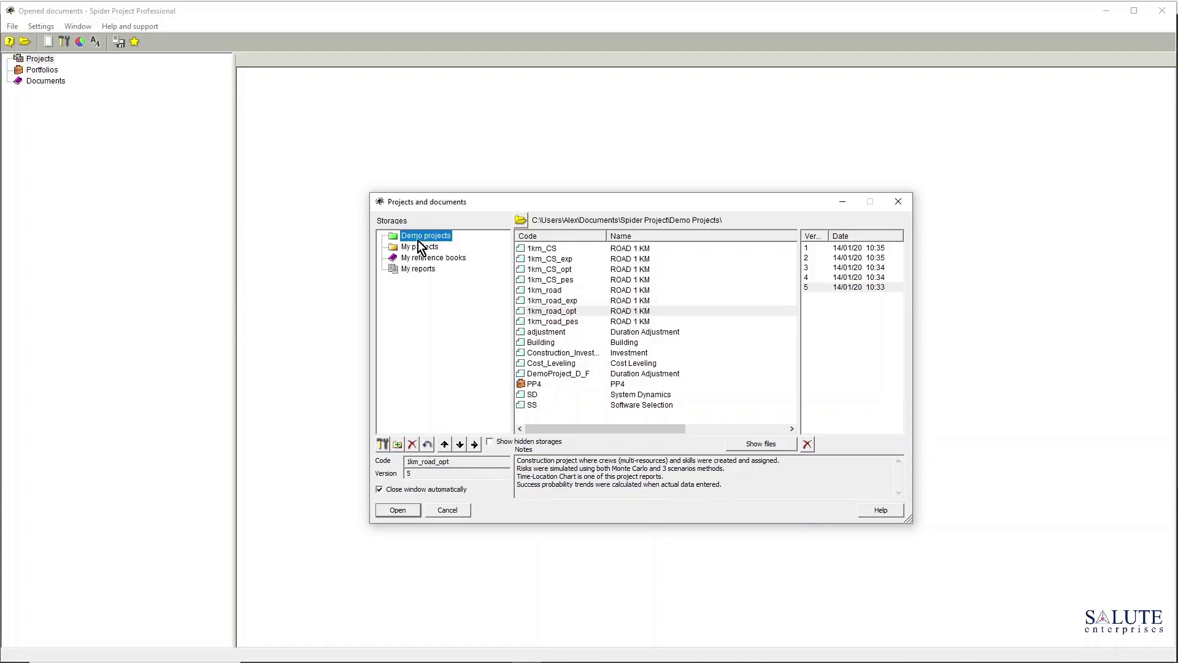
# Check the Demo projects storage properties, then add a new storage named 'Salute Projects'.
pyautogui.click(383, 443)
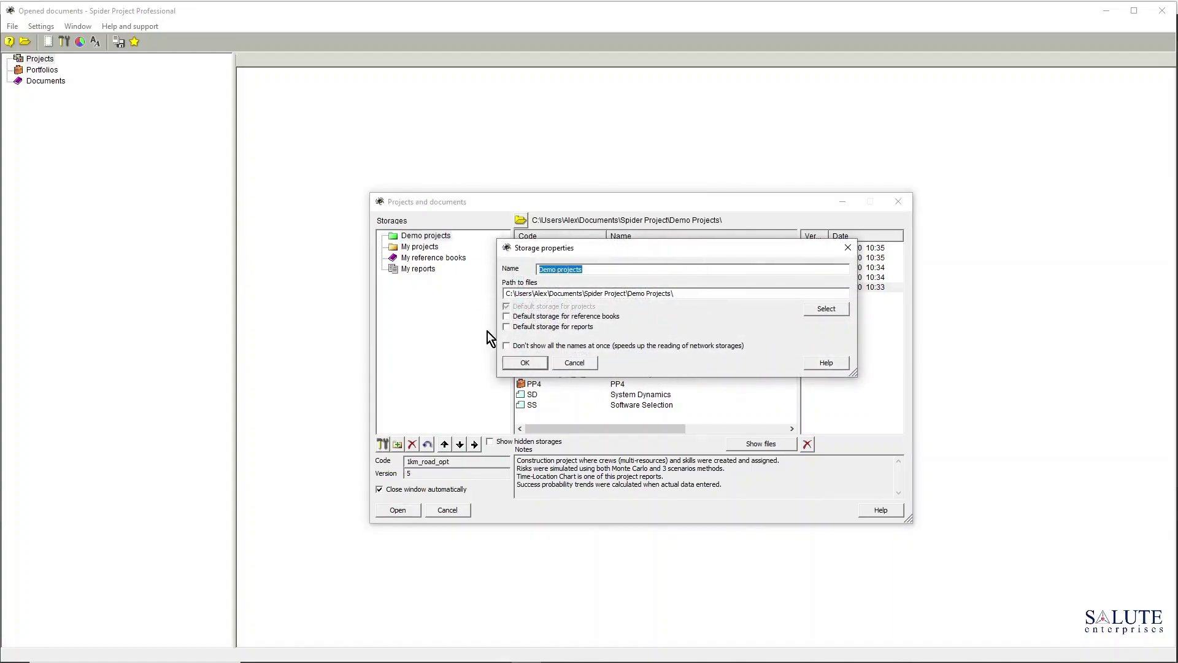
pyautogui.click(576, 365)
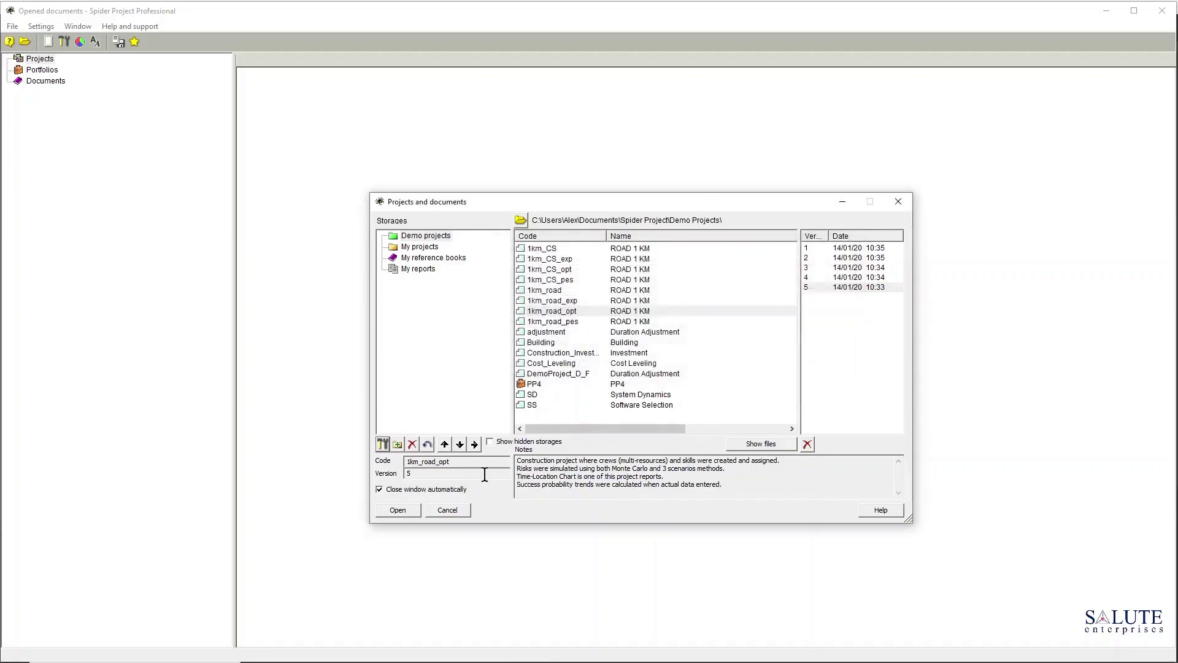
pyautogui.click(398, 444)
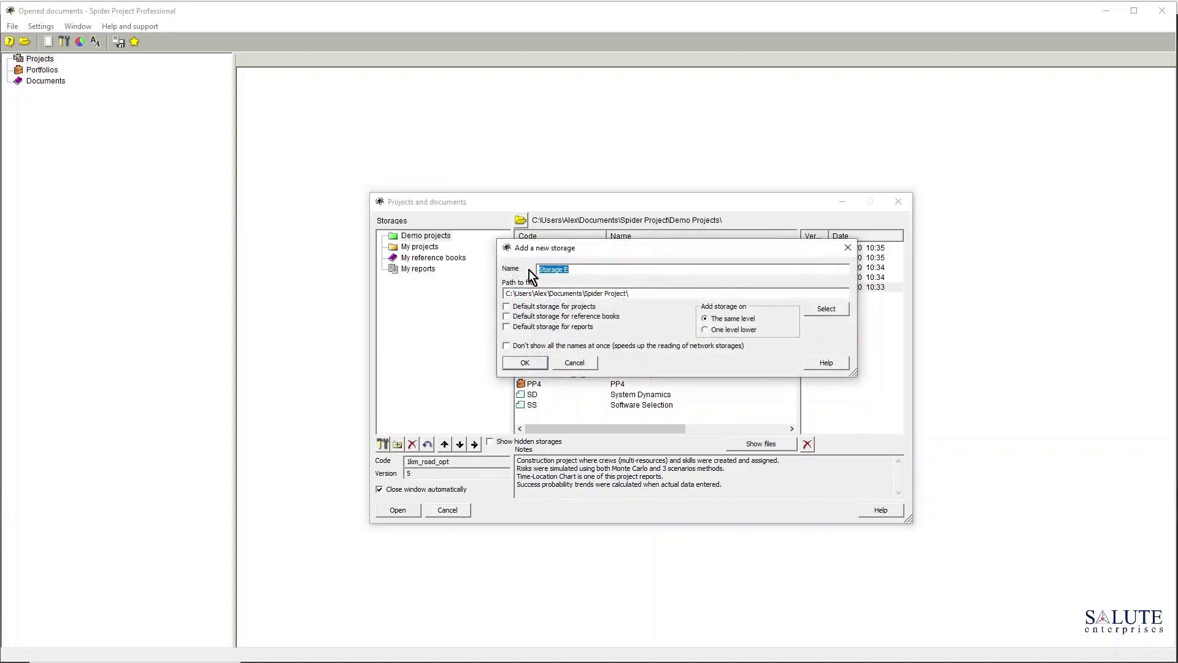
pyautogui.click(597, 269)
pyautogui.moveTo(618, 269); pyautogui.dragTo(529, 270)
pyautogui.write('Salute Projects')
pyautogui.moveTo(600, 270); pyautogui.dragTo(467, 266)
pyautogui.click(649, 293)
pyautogui.click(525, 362)
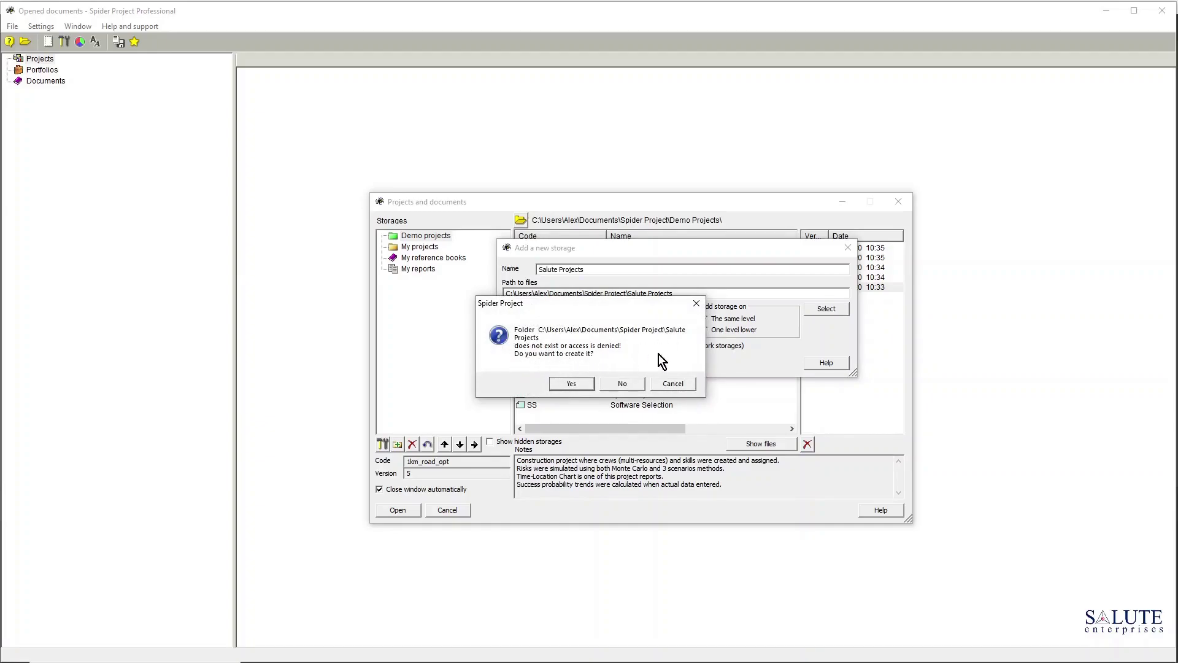
# Create the Salute Projects folder, view the empty storage, and try to hide it.
pyautogui.click(571, 385)
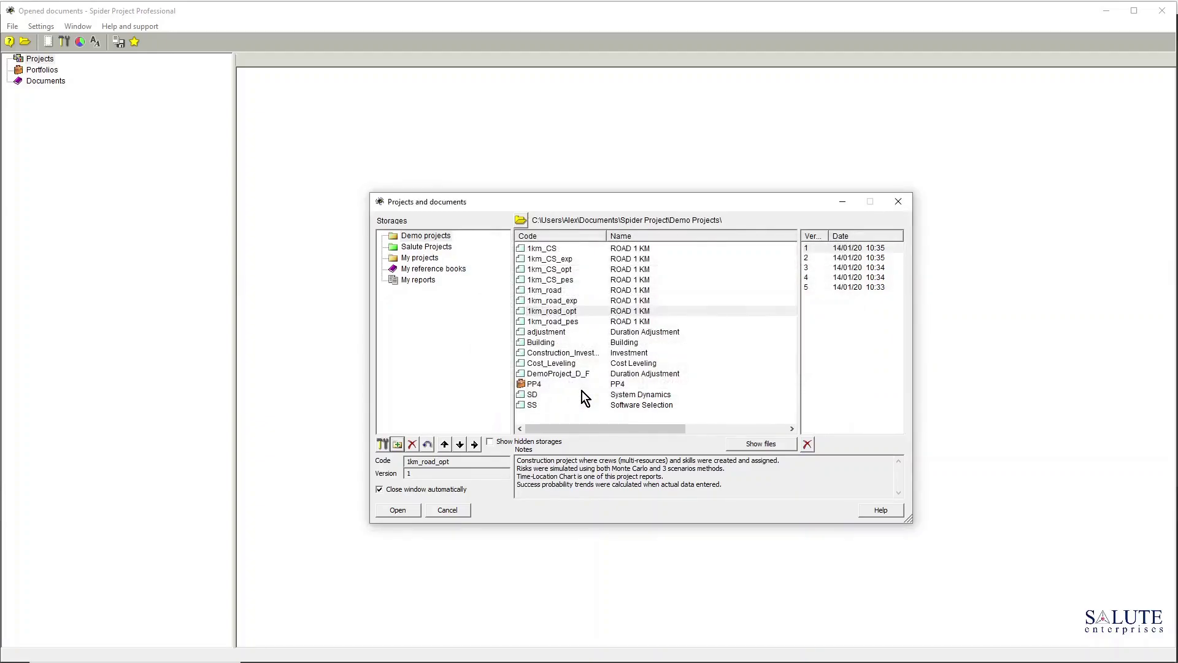
pyautogui.click(448, 246)
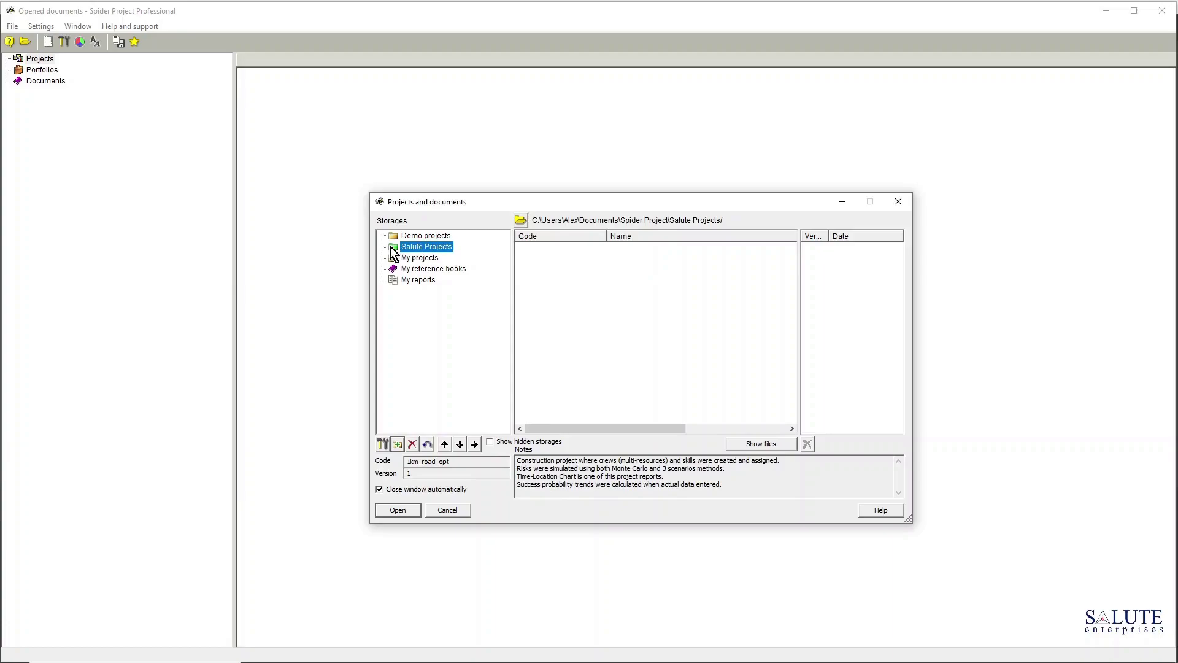
pyautogui.click(425, 237)
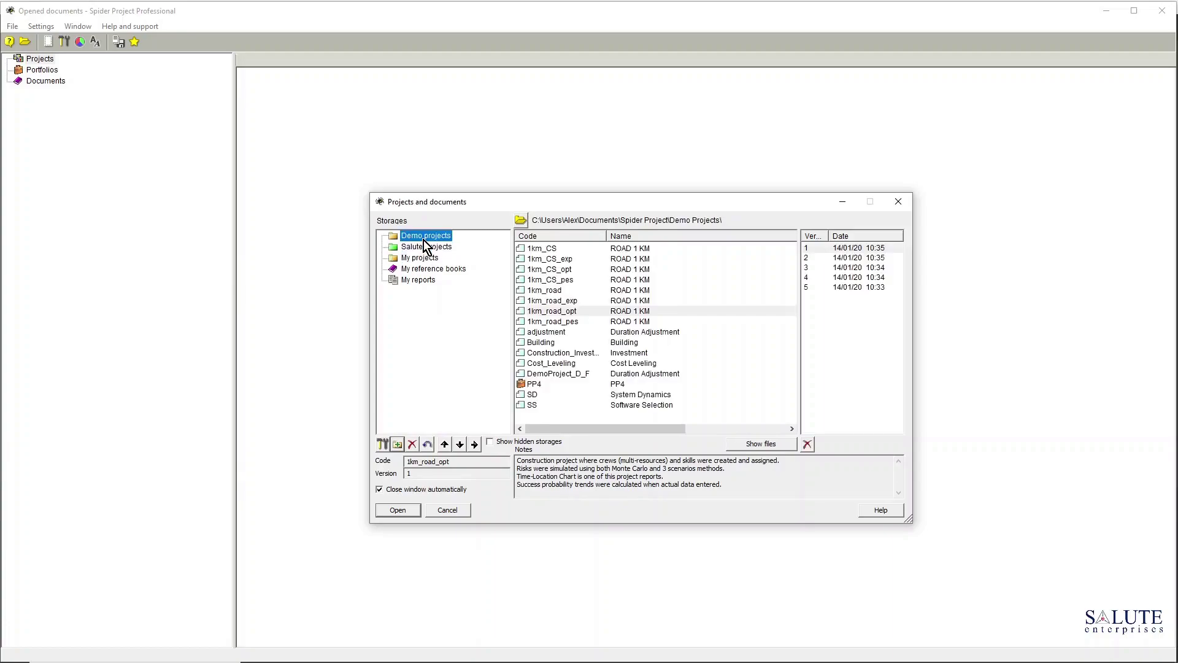
pyautogui.click(424, 245)
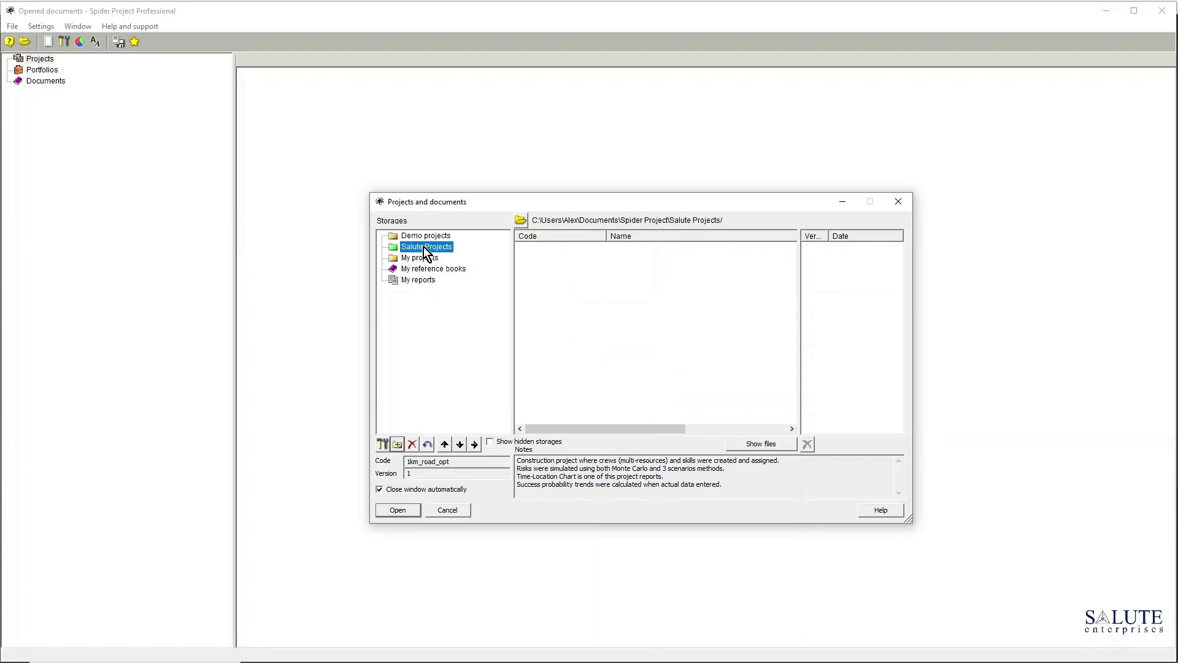
pyautogui.click(411, 447)
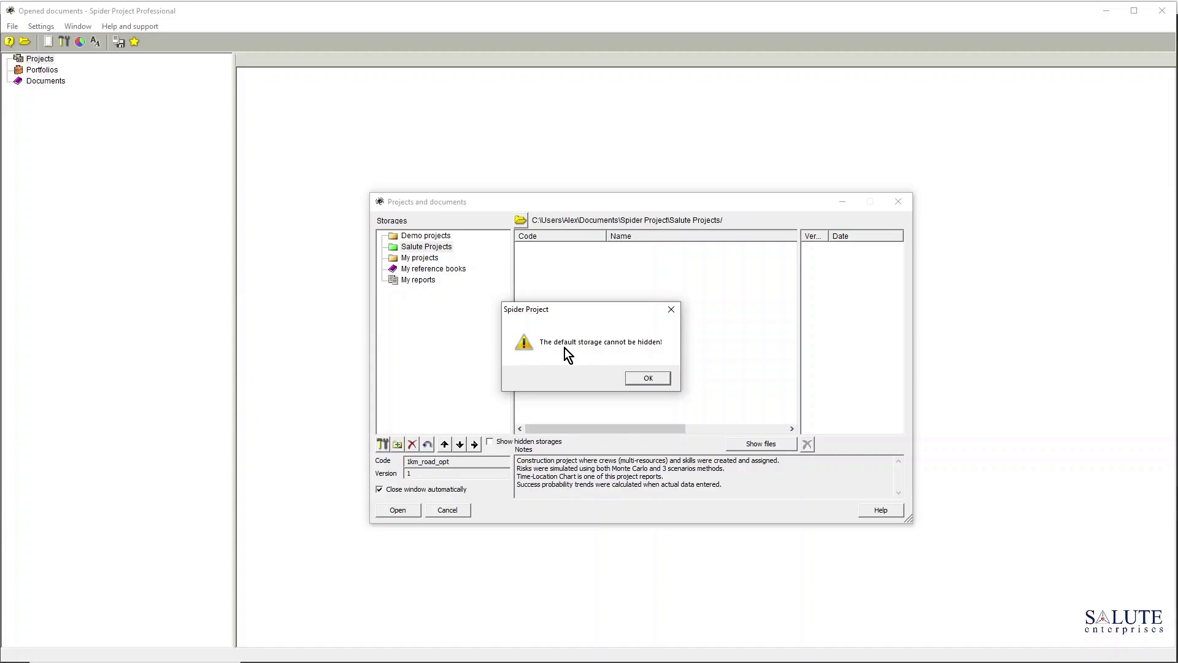
# Dismiss the warning and make Demo projects the default storage for projects.
pyautogui.click(671, 312)
pyautogui.click(418, 236)
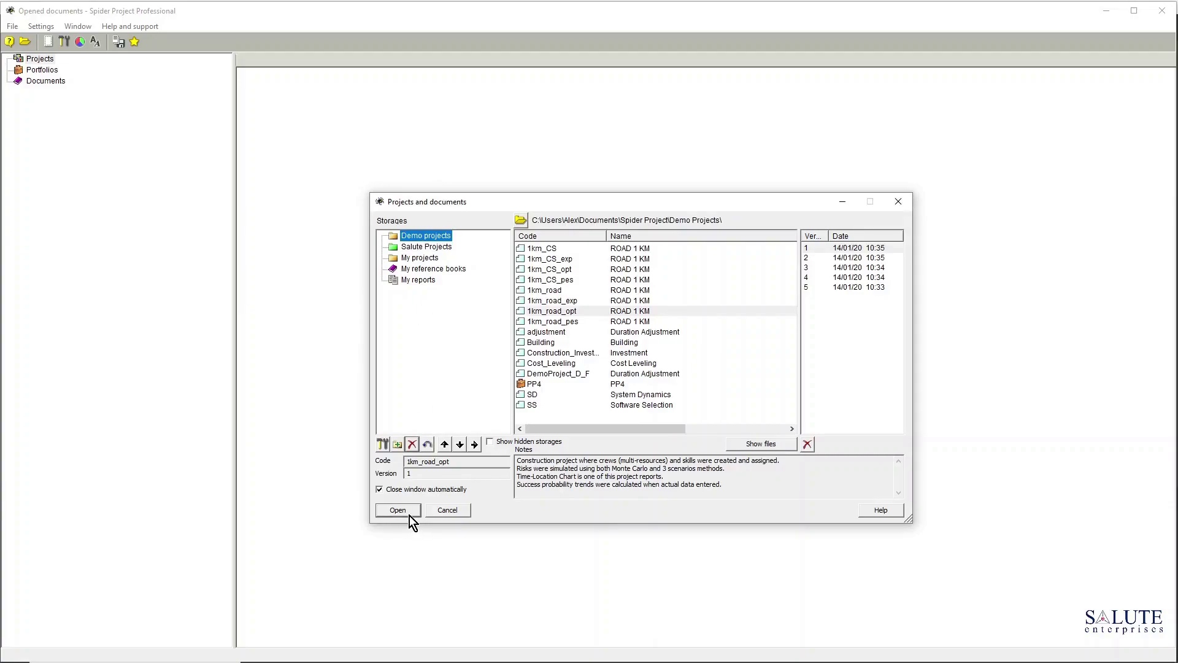
pyautogui.click(382, 443)
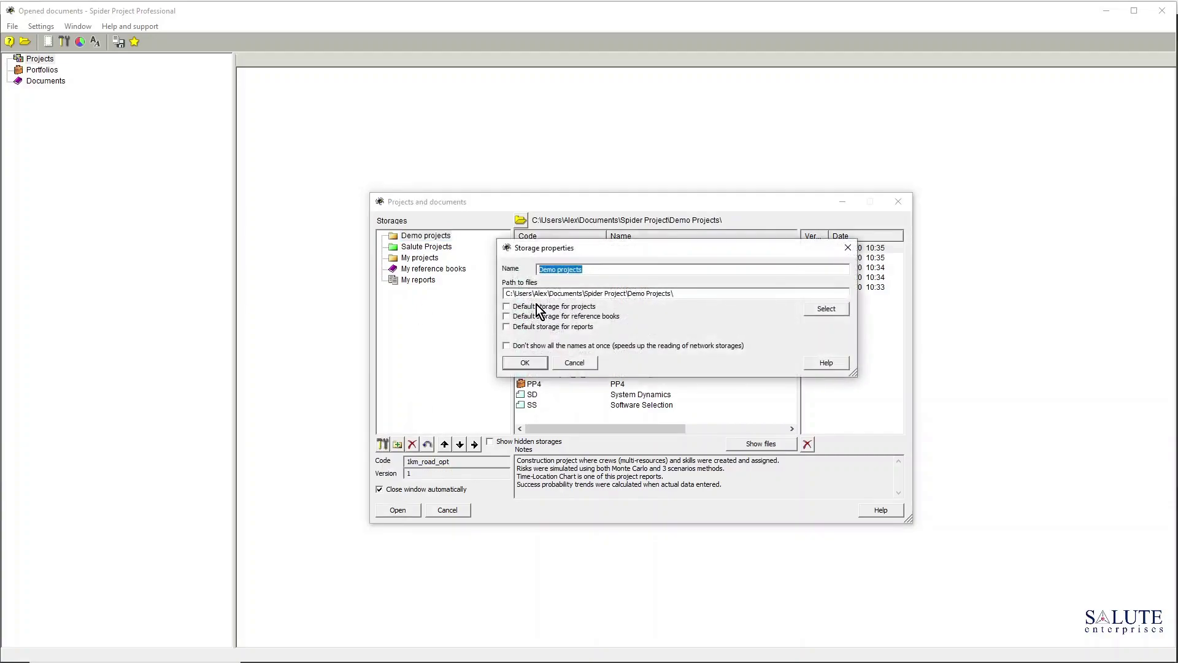
pyautogui.click(527, 306)
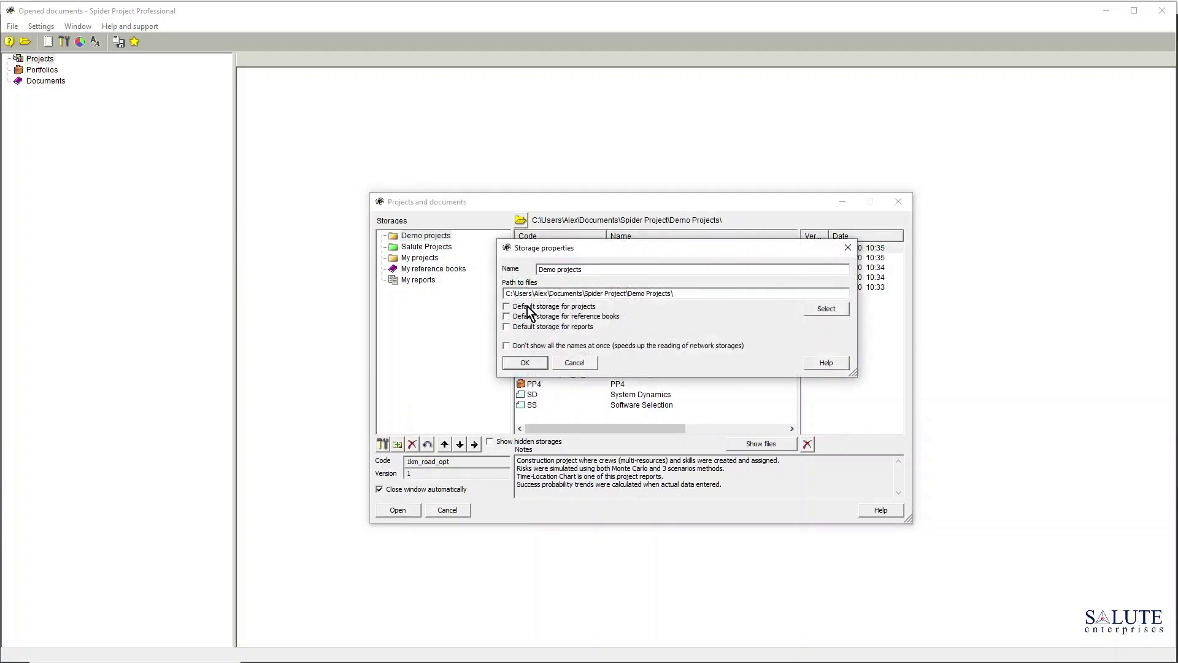
pyautogui.click(530, 363)
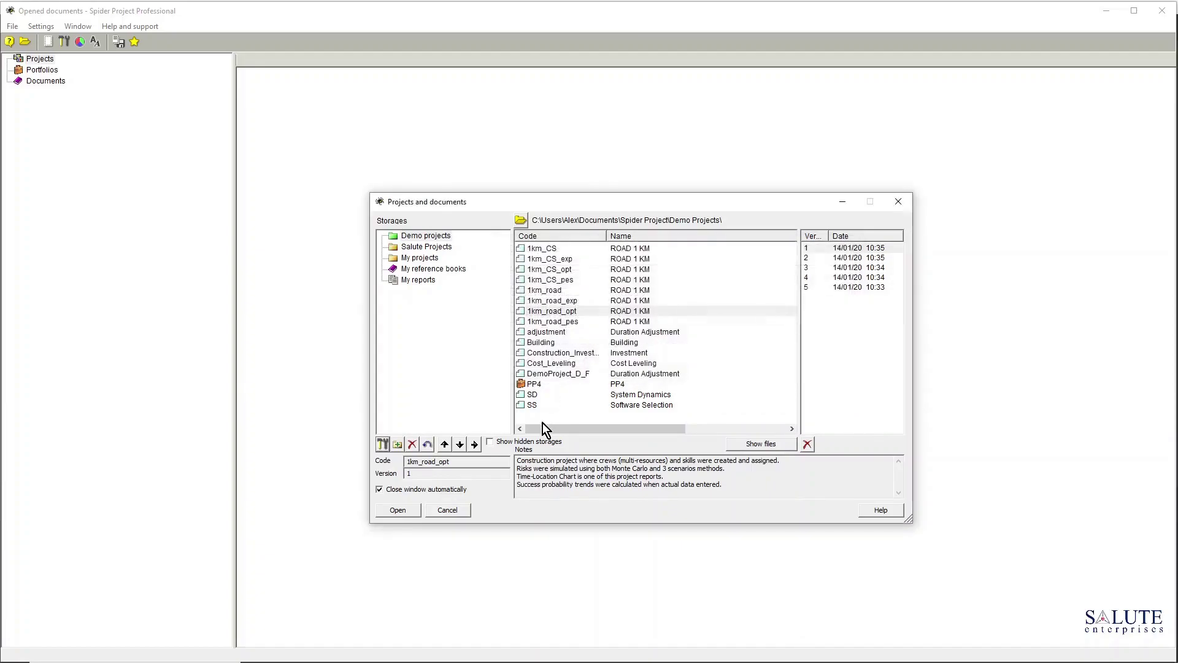
# Hide the Salute Projects storage and confirm with OK.
pyautogui.click(440, 248)
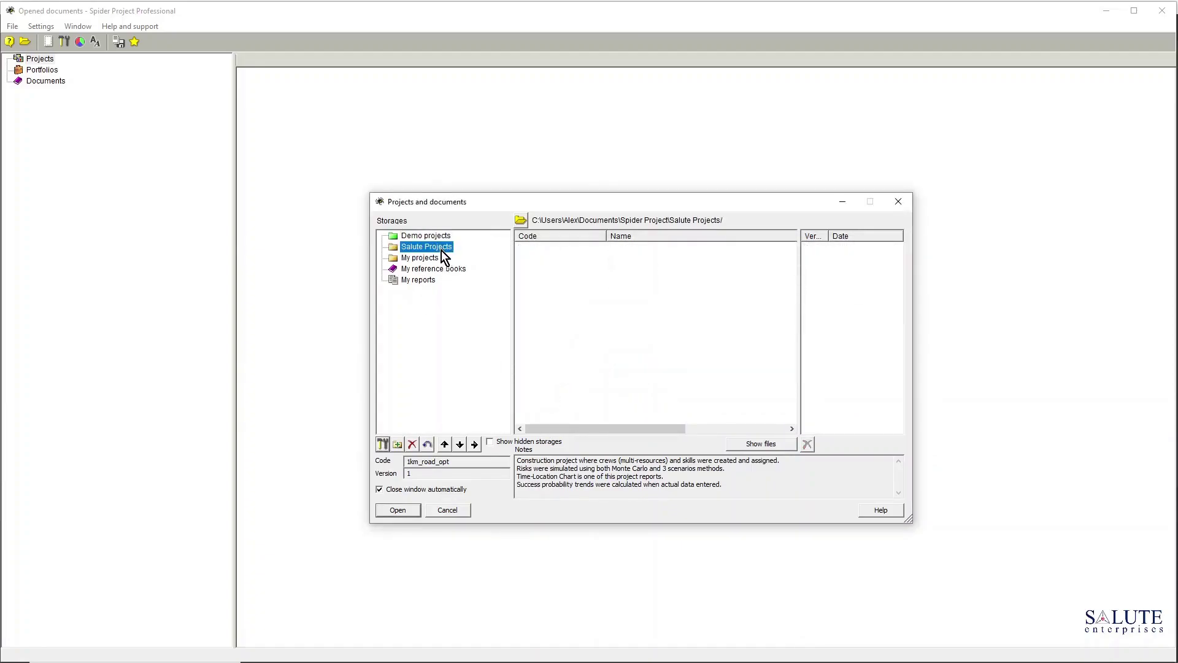
pyautogui.click(411, 445)
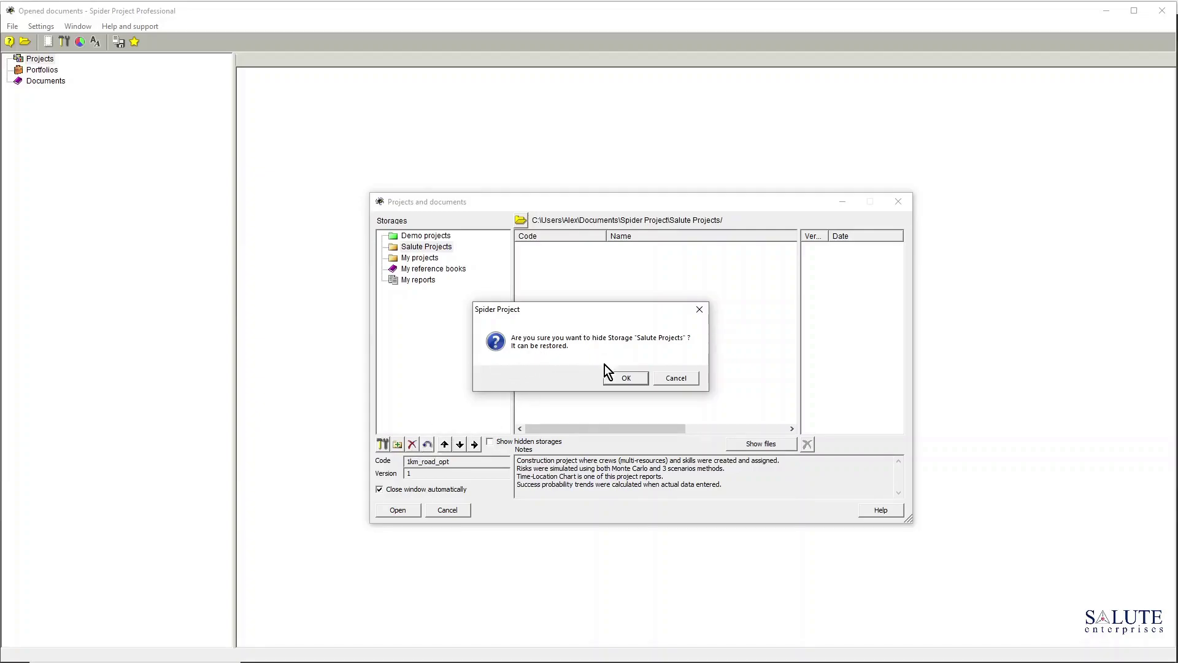
pyautogui.click(624, 378)
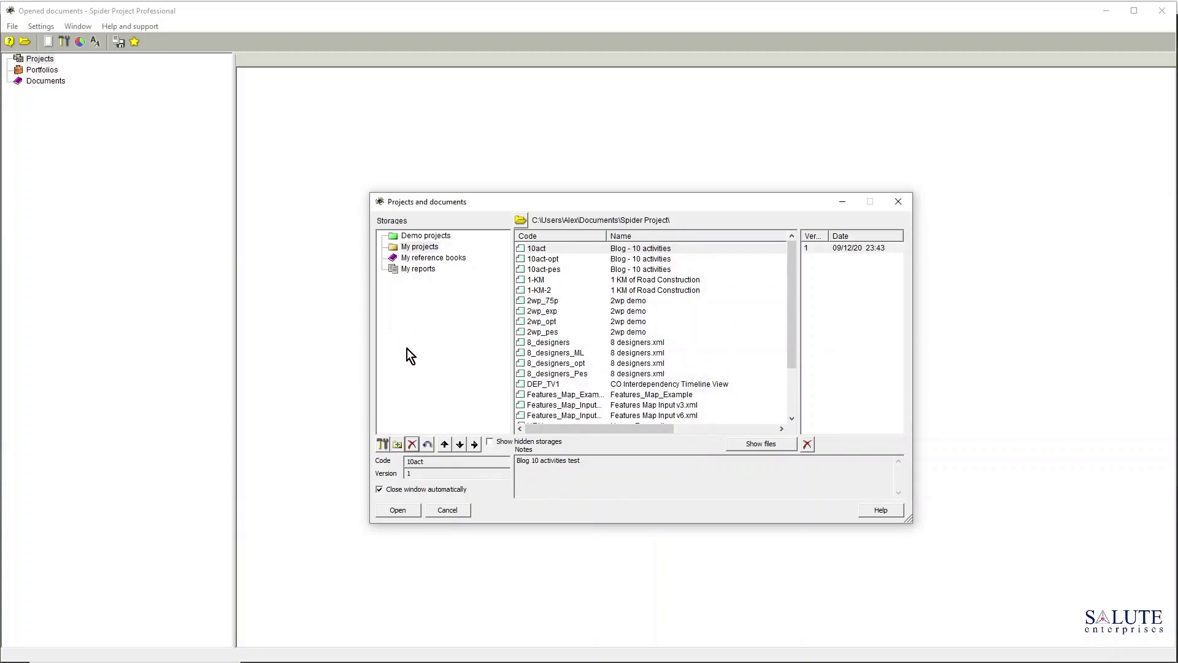
# Show hidden storages and restore the hidden Salute Projects storage to visible.
pyautogui.click(429, 446)
pyautogui.click(675, 382)
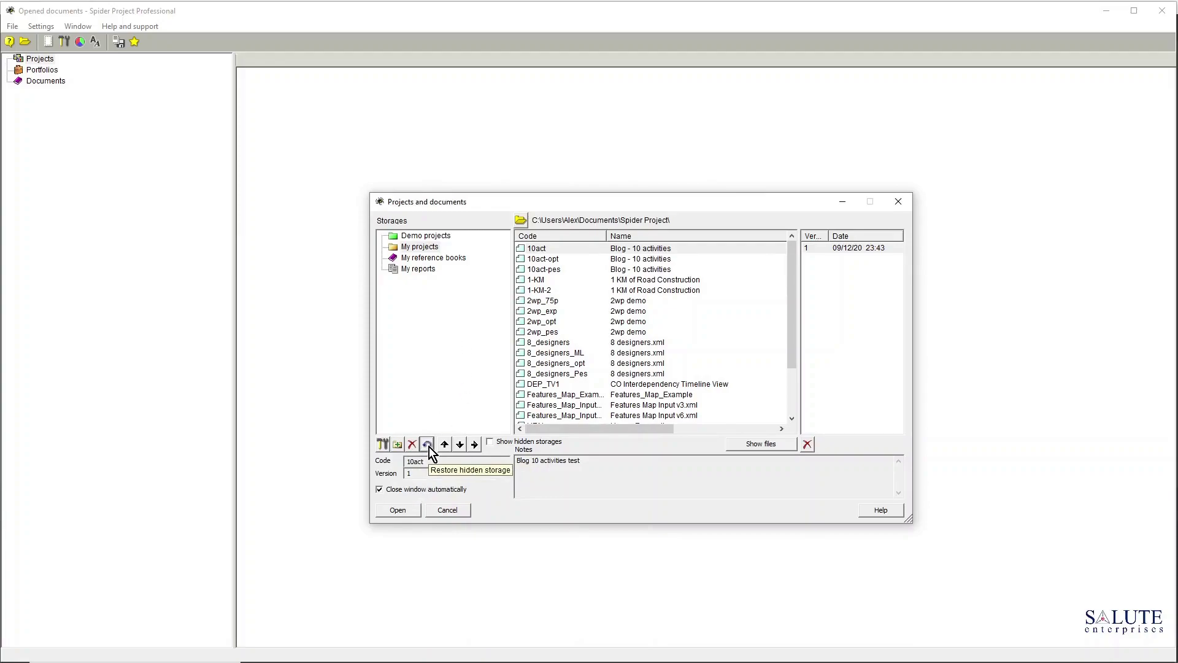
pyautogui.click(491, 443)
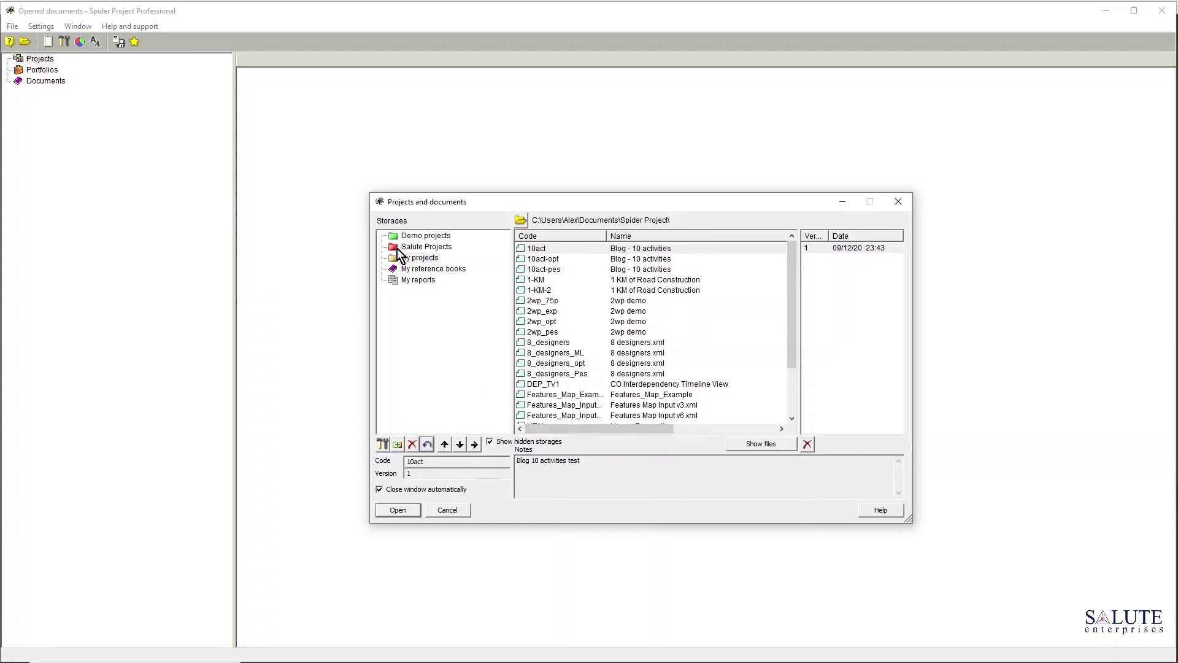
pyautogui.click(434, 248)
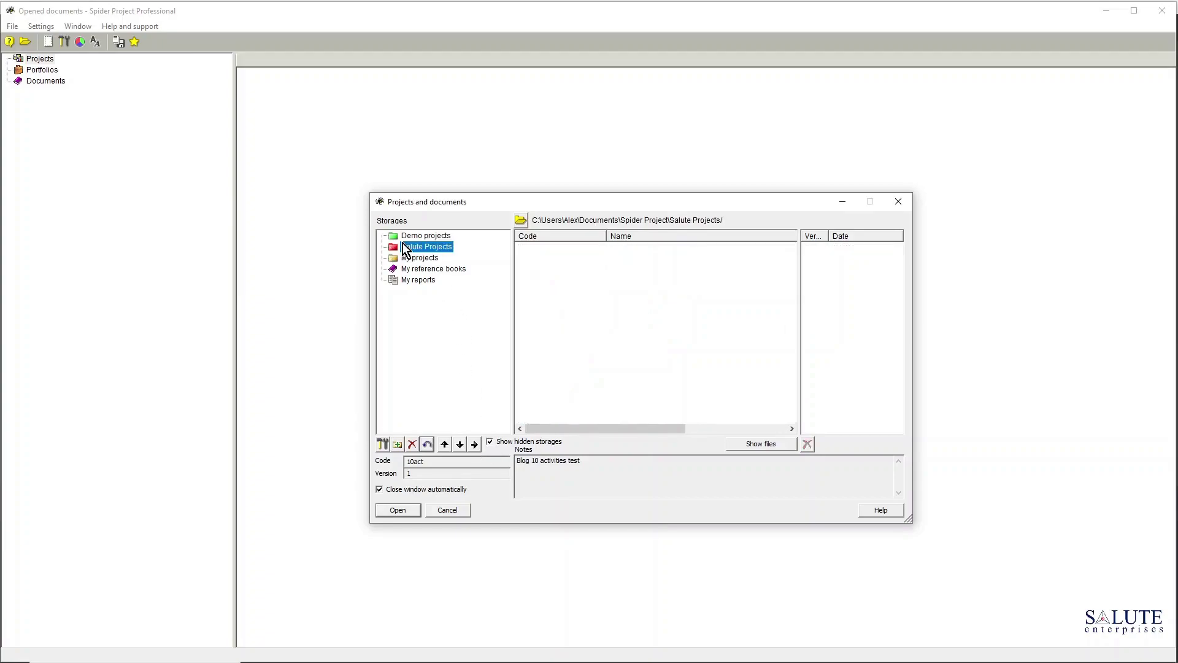
pyautogui.click(427, 444)
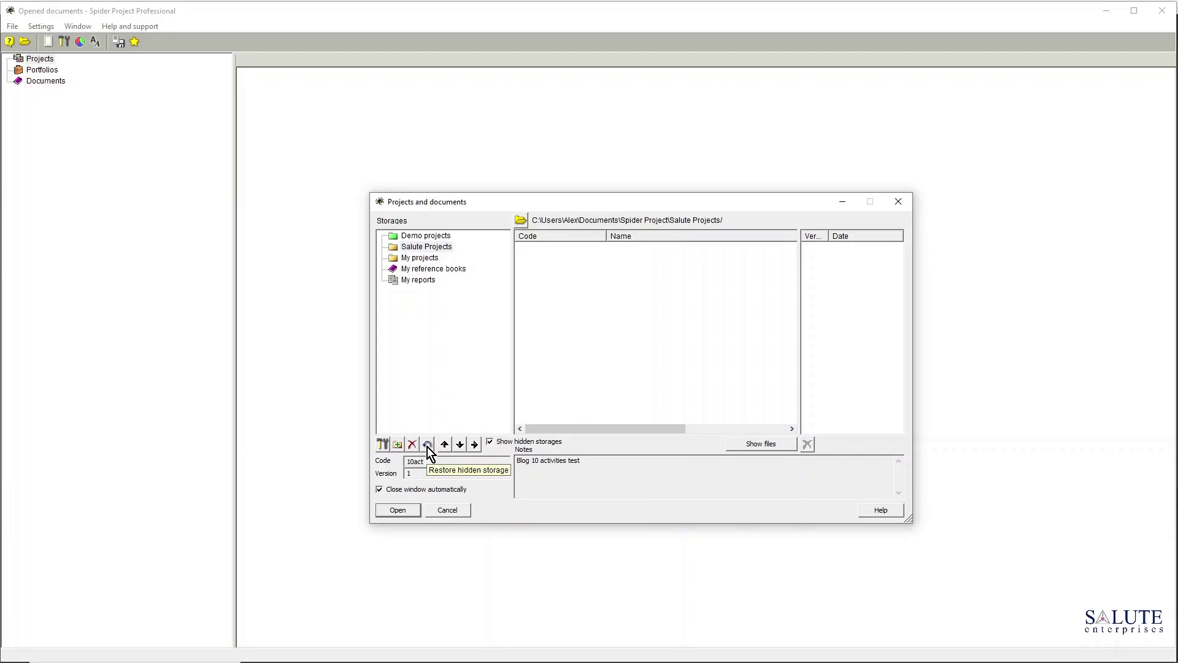
pyautogui.click(423, 249)
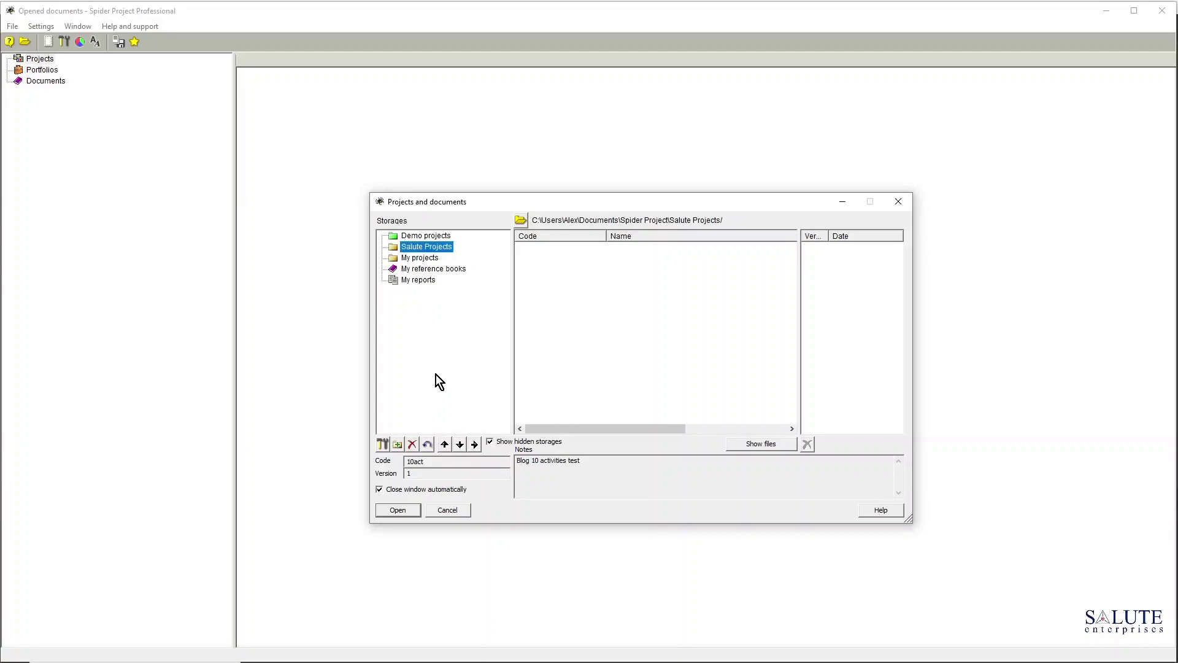
# Hide Salute Projects again, then delete that storage permanently with confirmation.
pyautogui.click(412, 444)
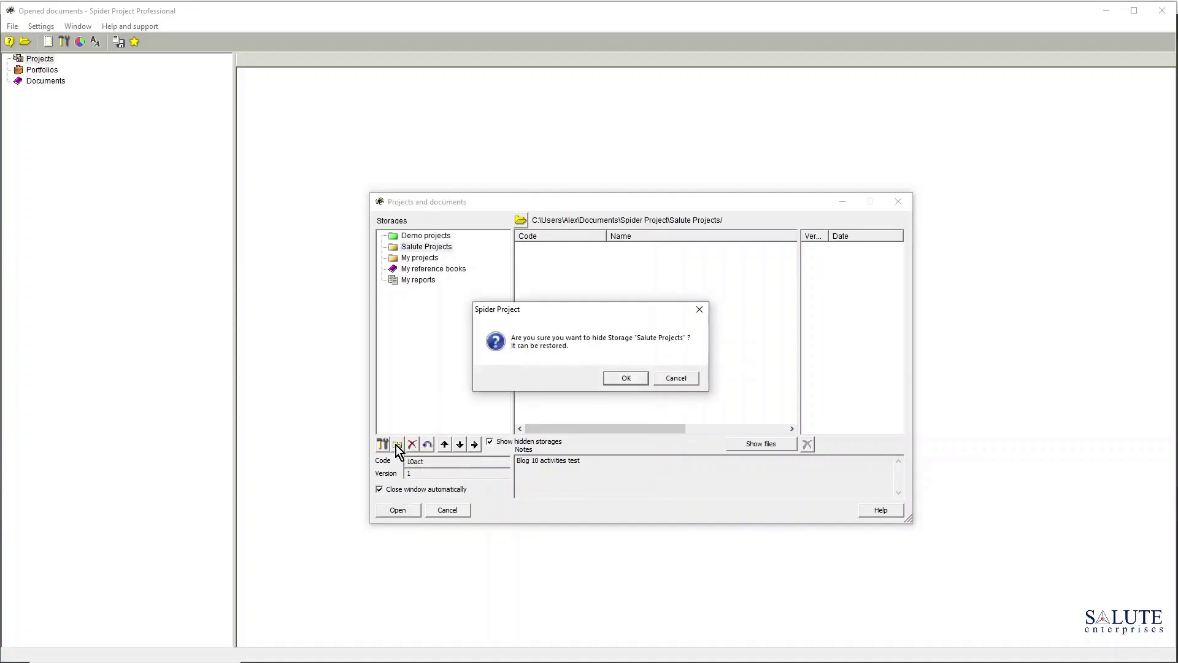
pyautogui.click(631, 378)
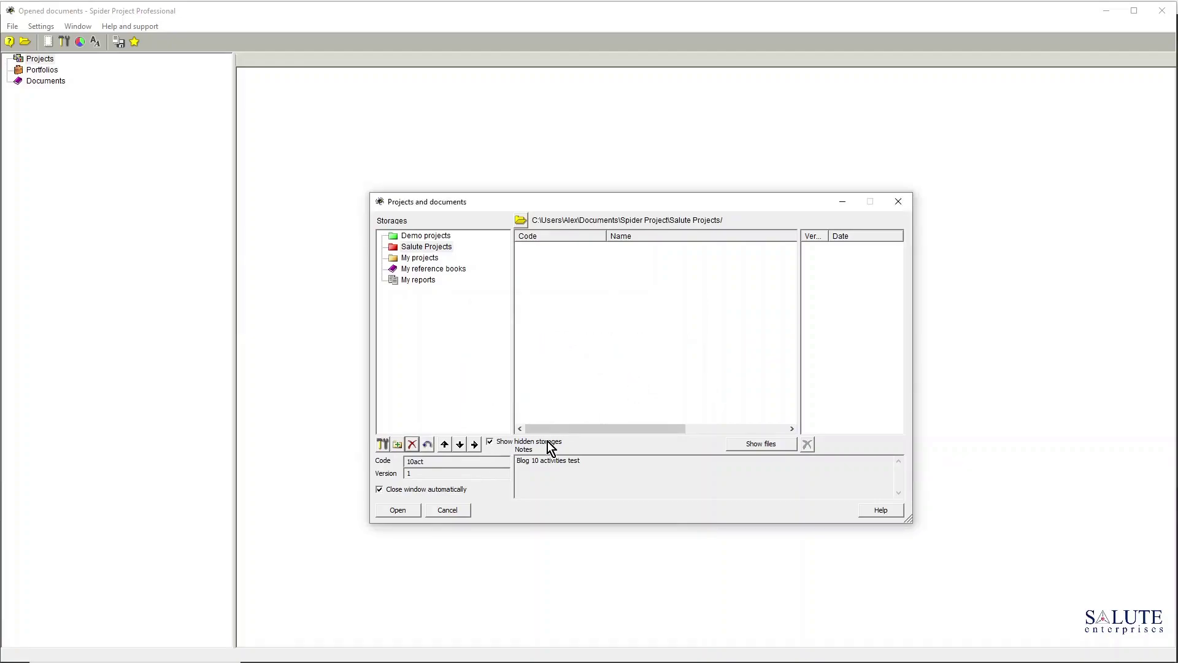
pyautogui.click(433, 246)
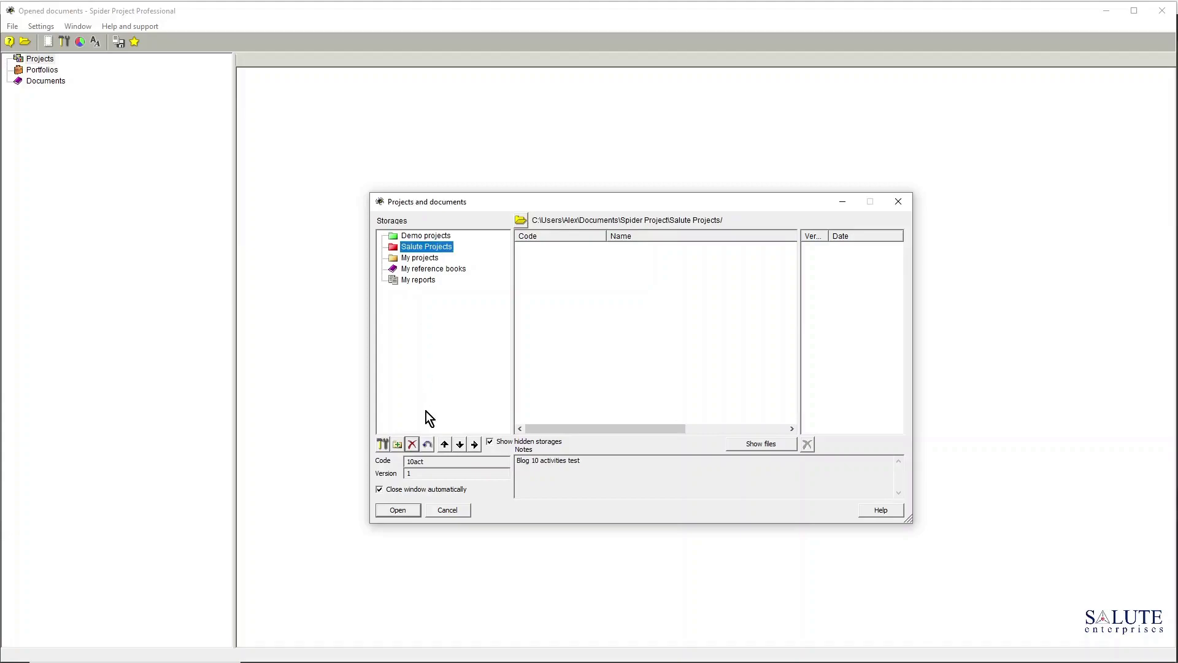
pyautogui.click(412, 444)
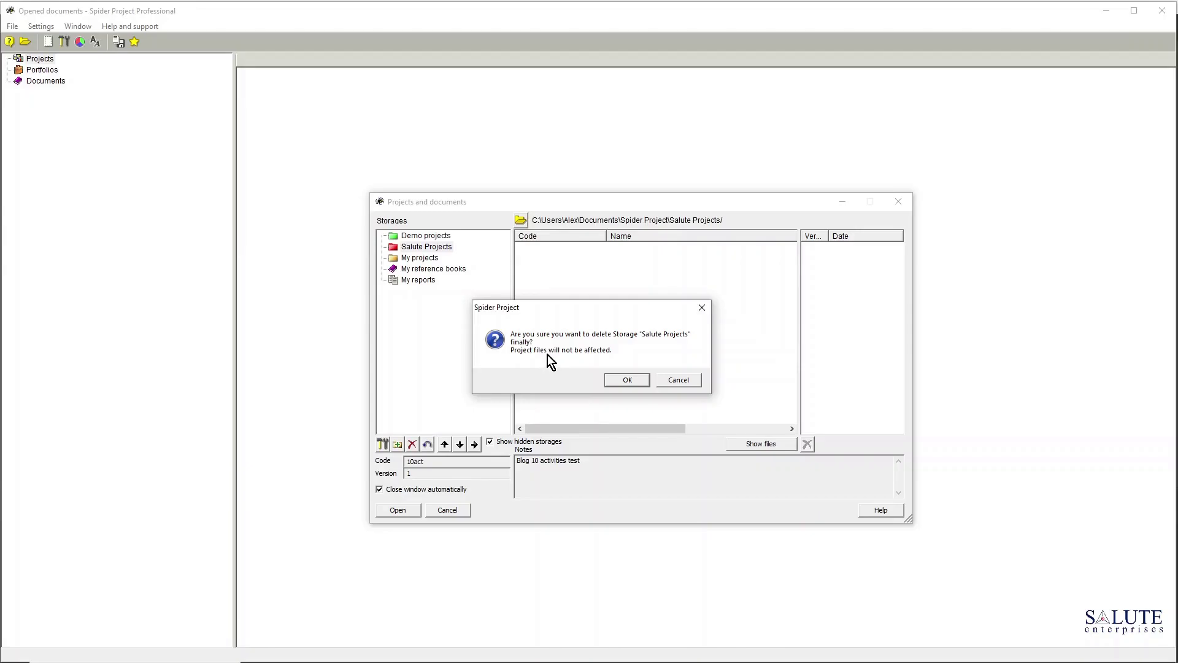
pyautogui.click(625, 381)
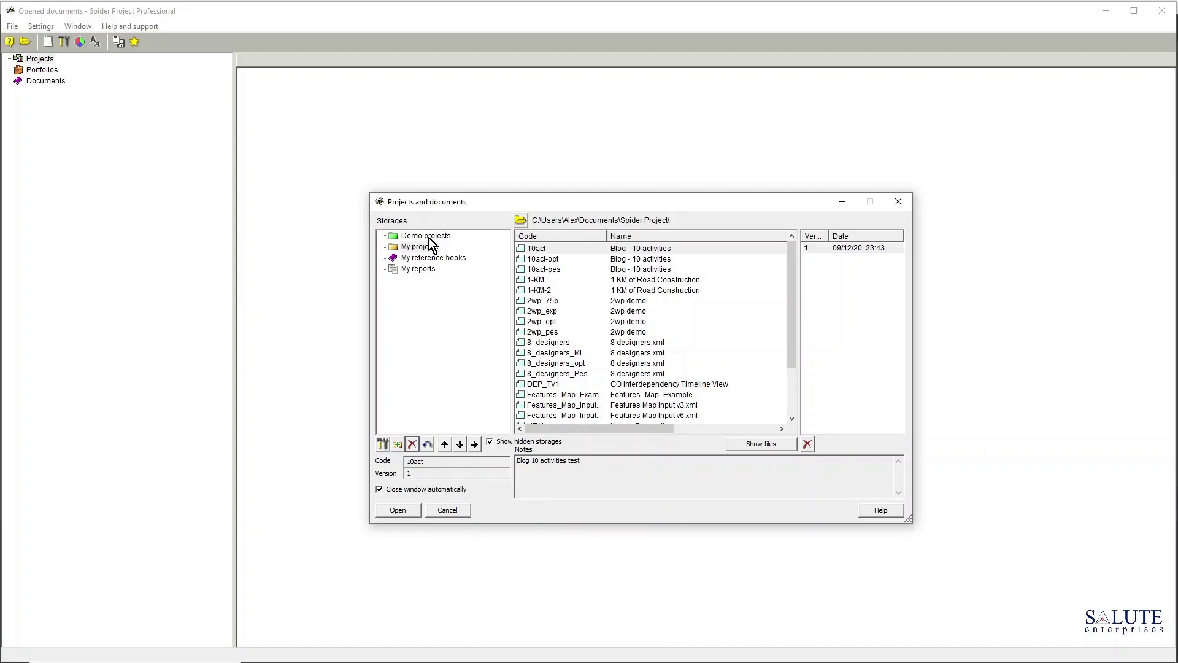
# Move Demo projects down, up and nested under My projects, then back to the top level.
pyautogui.click(444, 236)
pyautogui.click(444, 445)
pyautogui.click(460, 445)
pyautogui.click(460, 445)
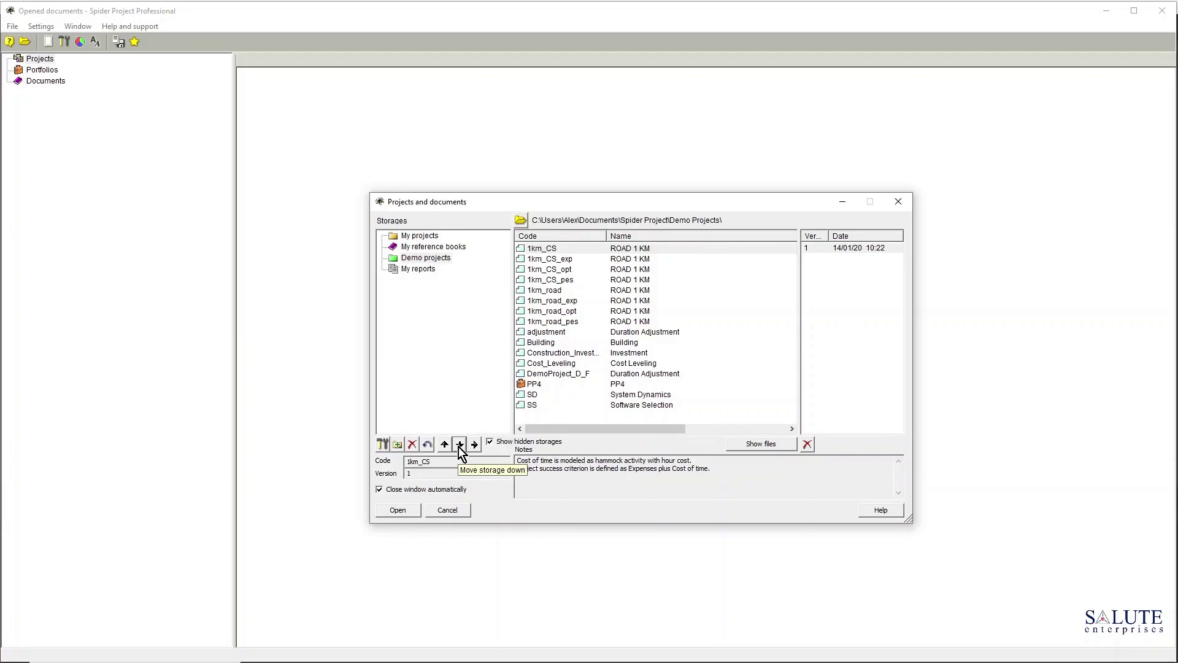
pyautogui.click(444, 446)
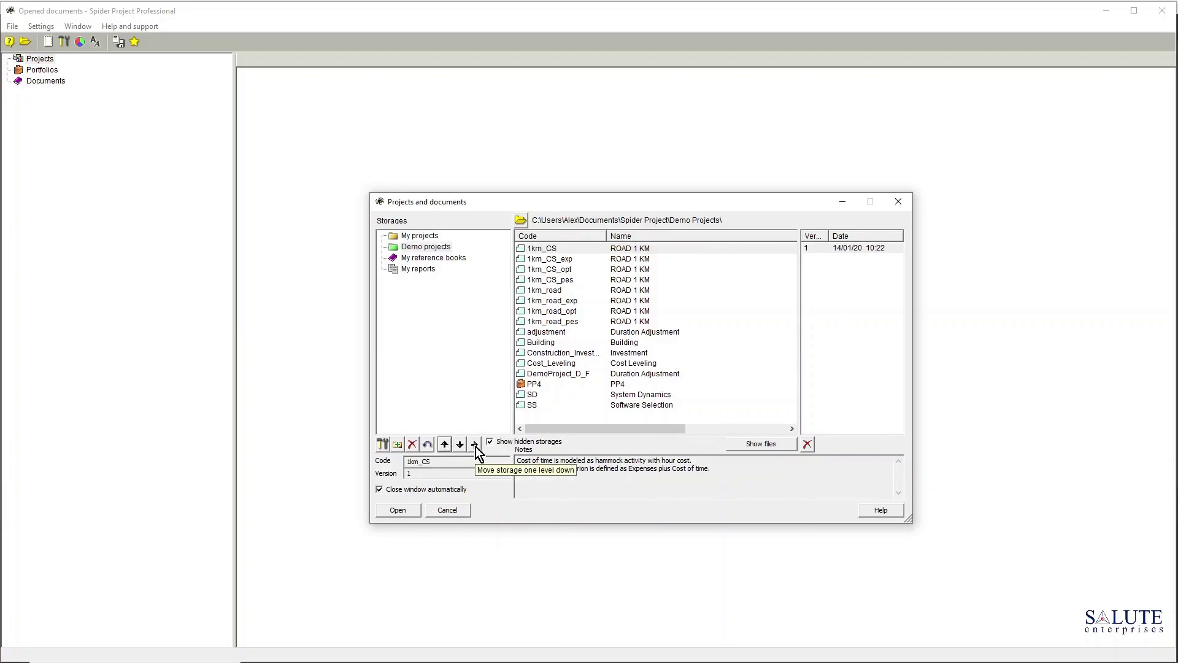
pyautogui.click(475, 446)
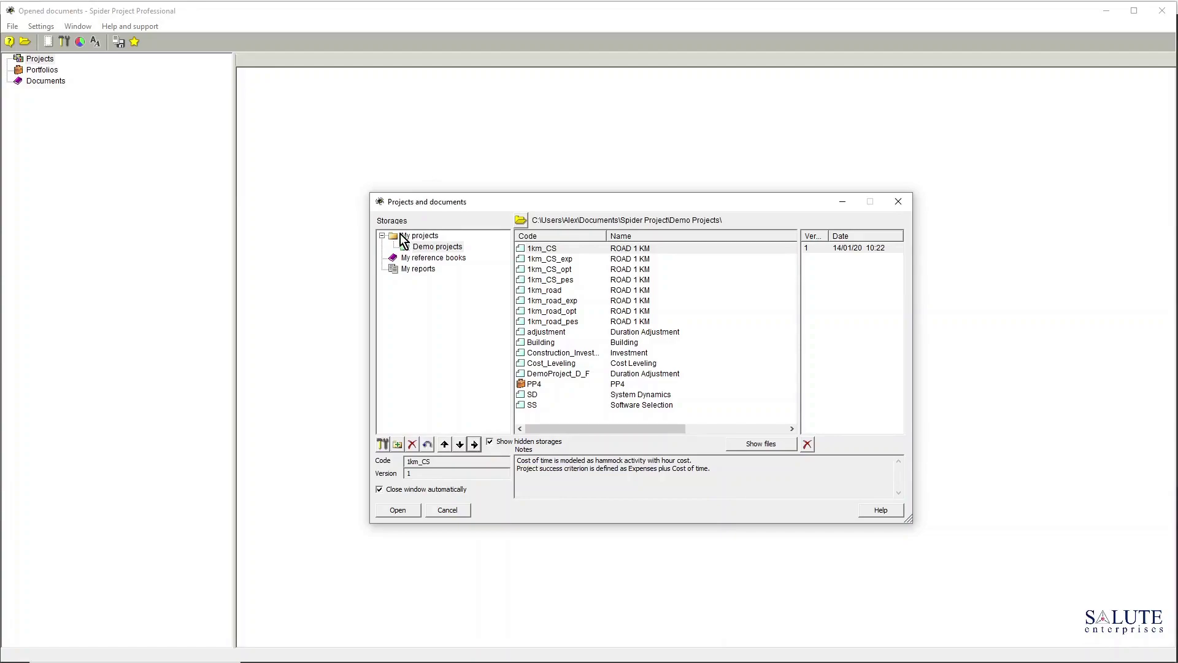
pyautogui.click(437, 247)
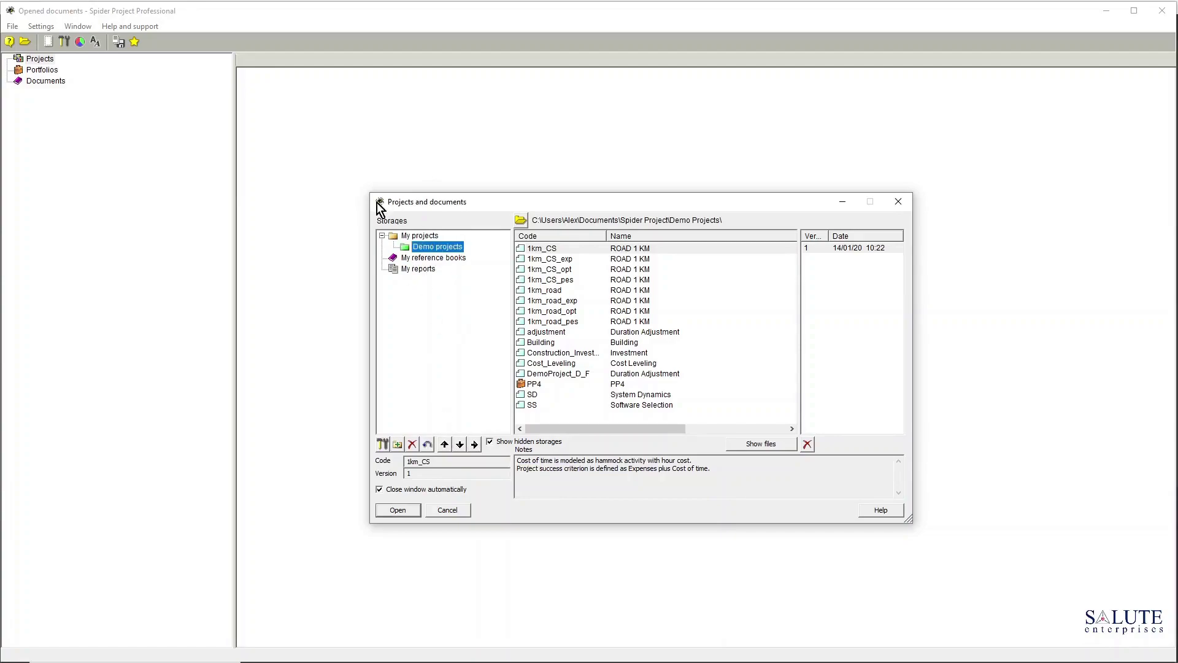
pyautogui.click(445, 446)
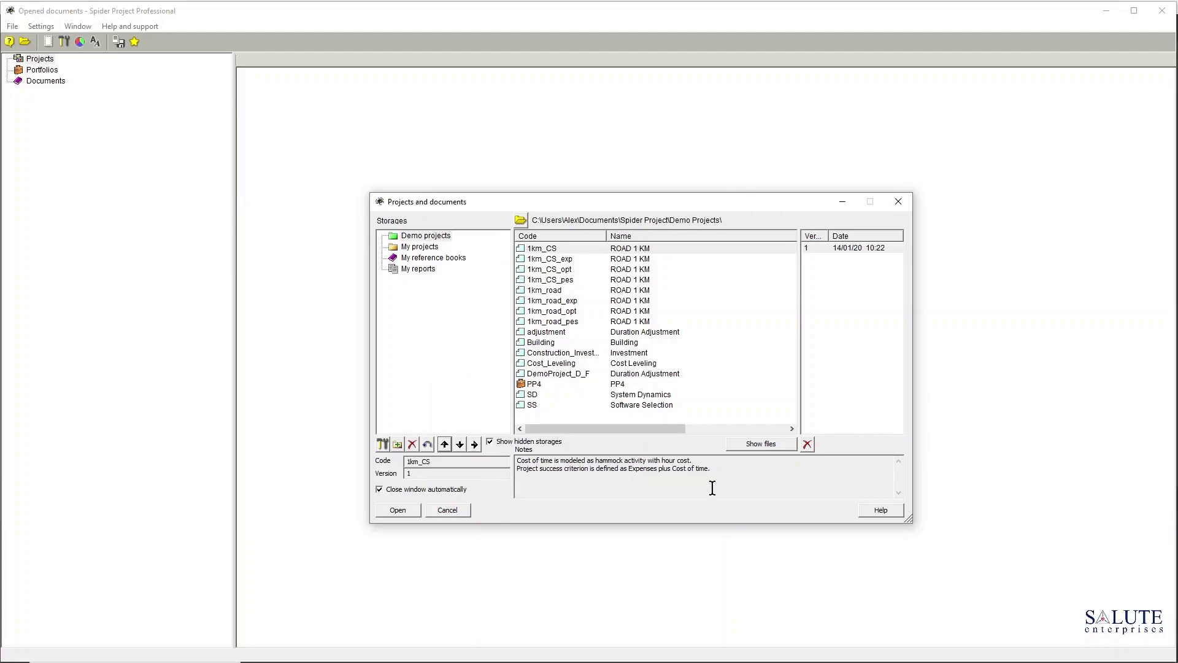
# Close Projects and documents and browse the Primary, Column names and Additional workplace options.
pyautogui.click(905, 204)
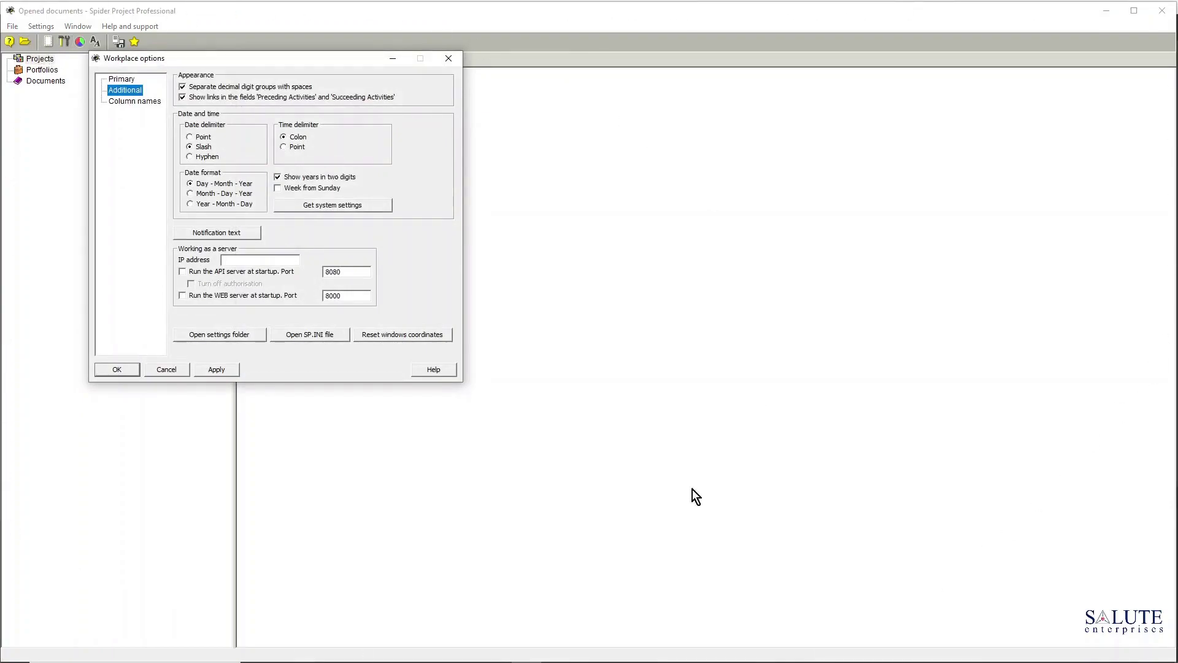
pyautogui.moveTo(171, 60); pyautogui.dragTo(334, 58)
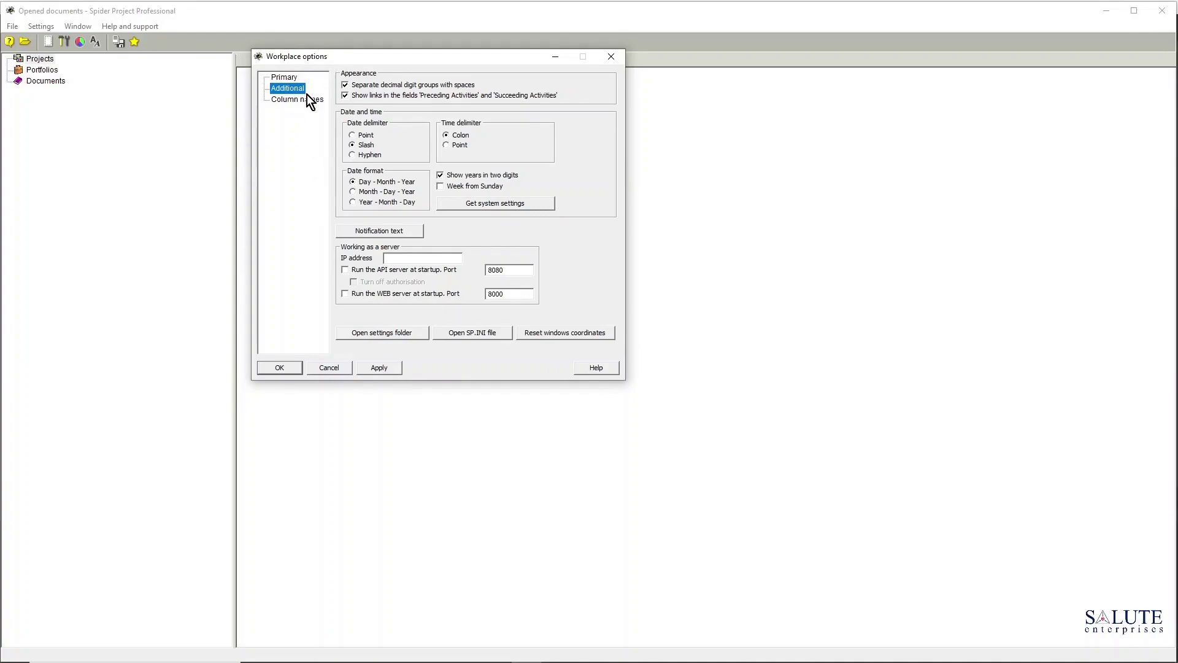
pyautogui.click(288, 78)
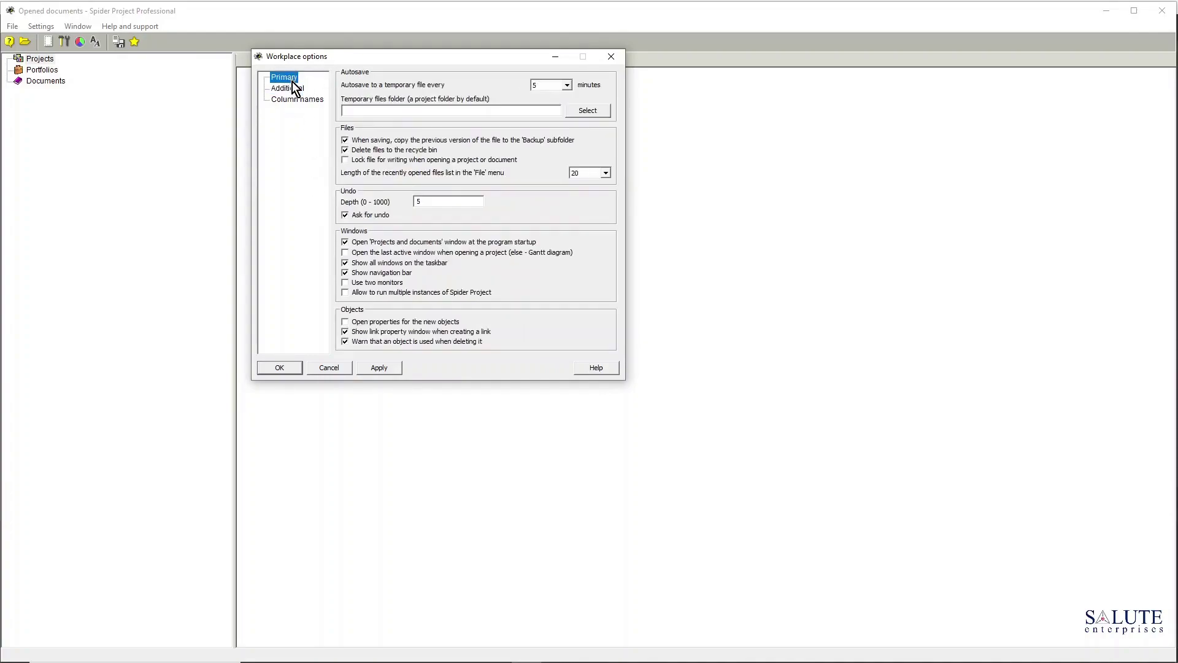
pyautogui.click(278, 101)
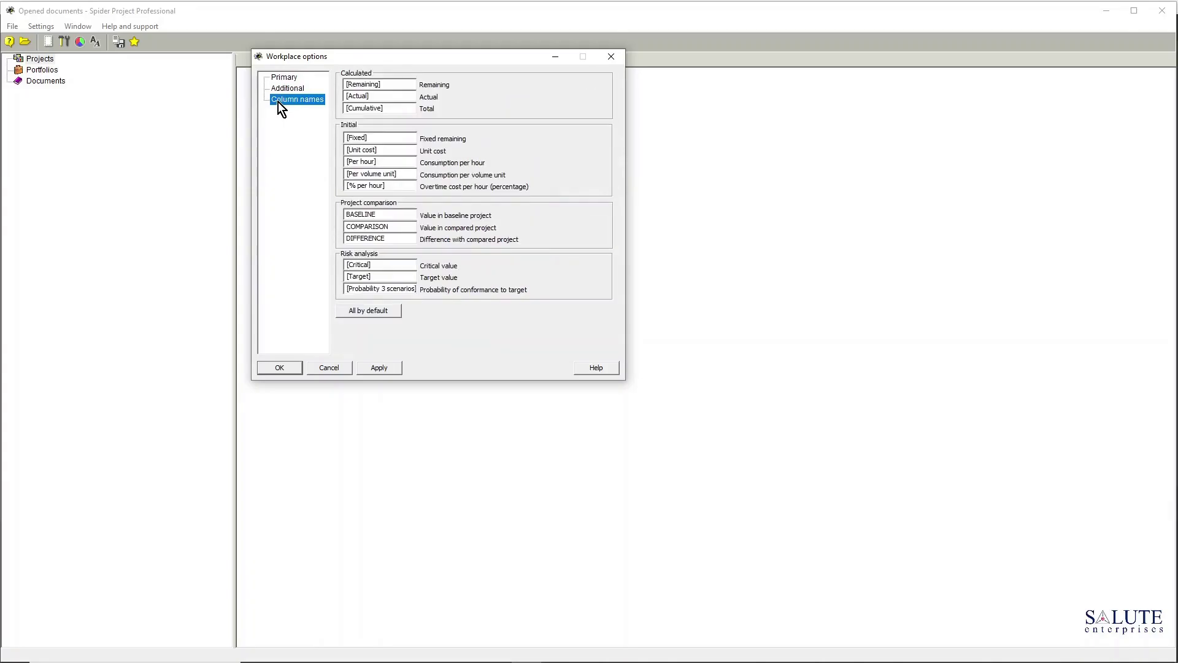
pyautogui.click(281, 88)
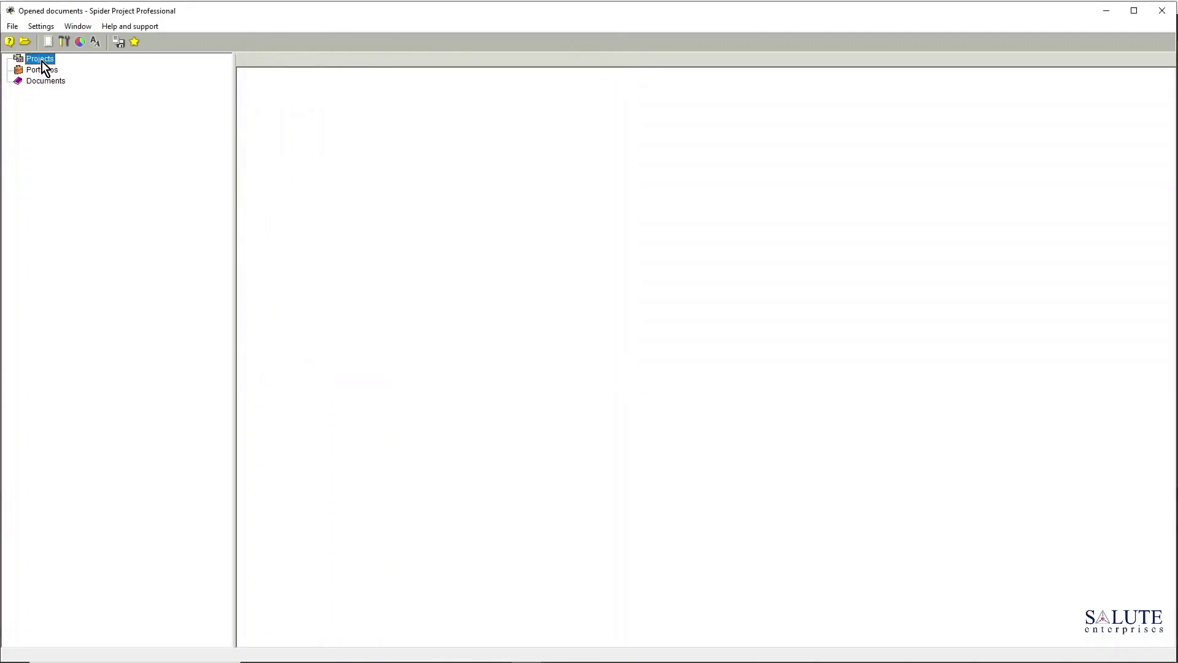
# Open the 1-KM project from My projects and minimize its Activity Gantt window.
pyautogui.click(25, 42)
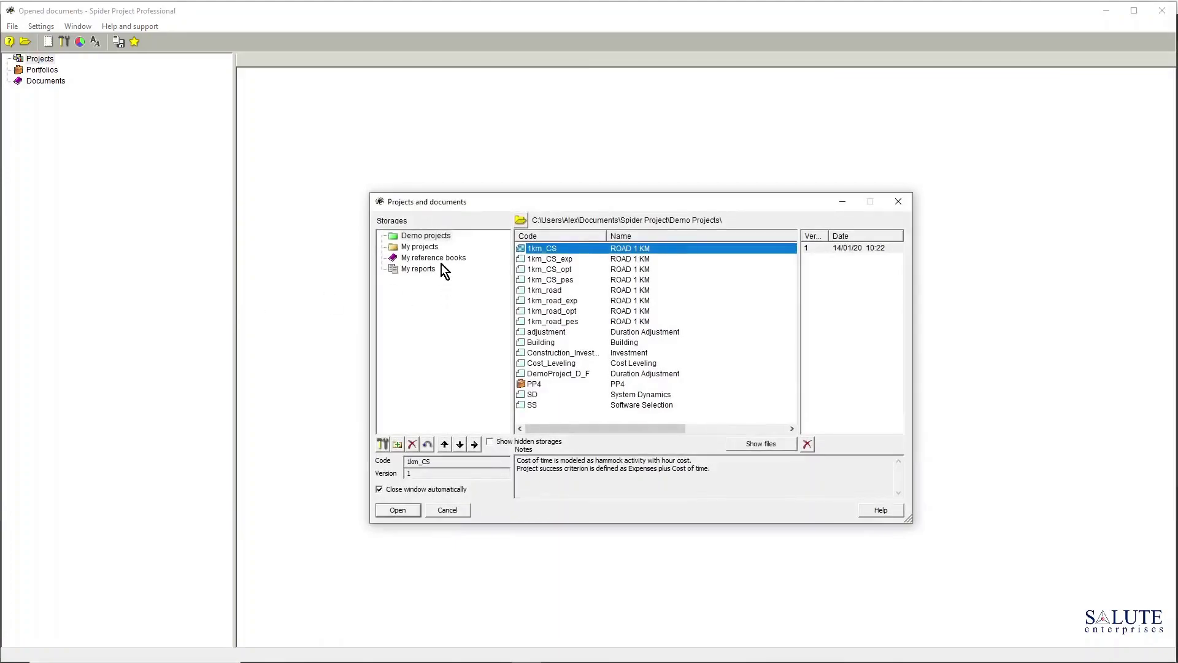
pyautogui.click(430, 248)
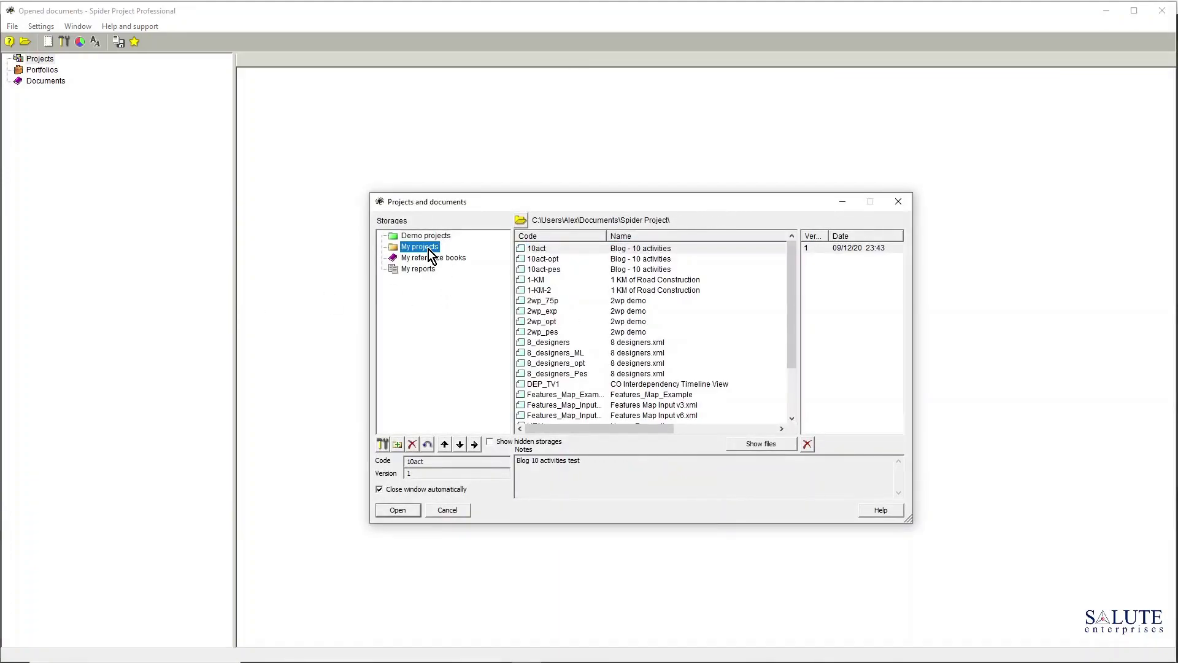
pyautogui.doubleClick(633, 281)
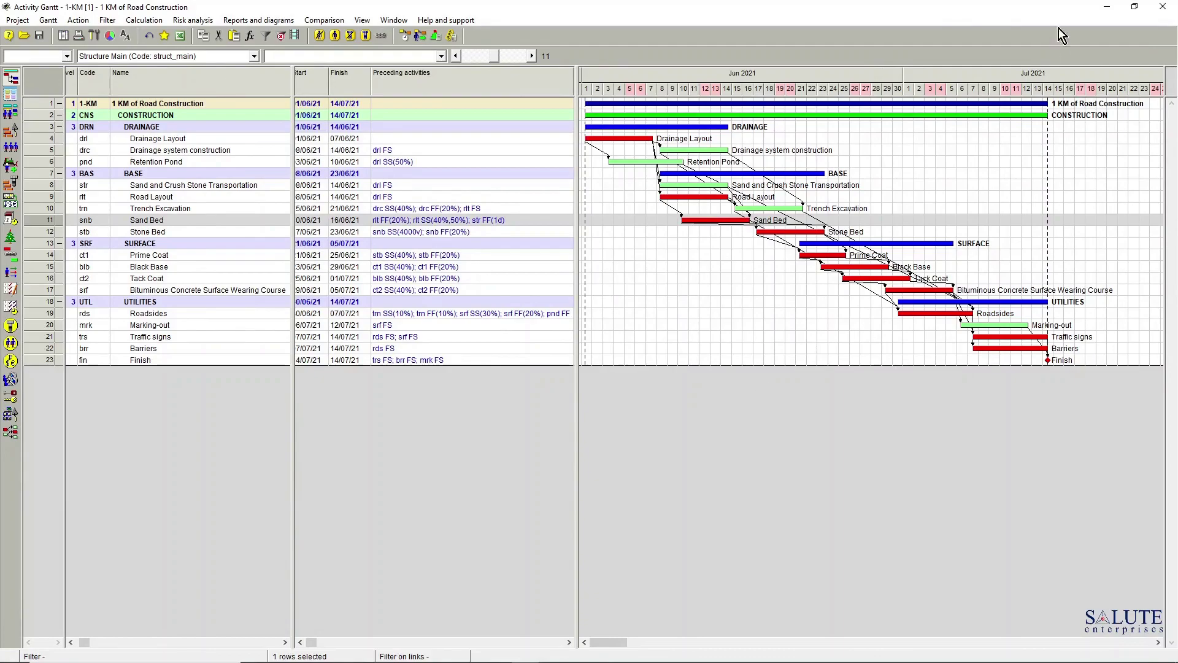
pyautogui.click(1108, 7)
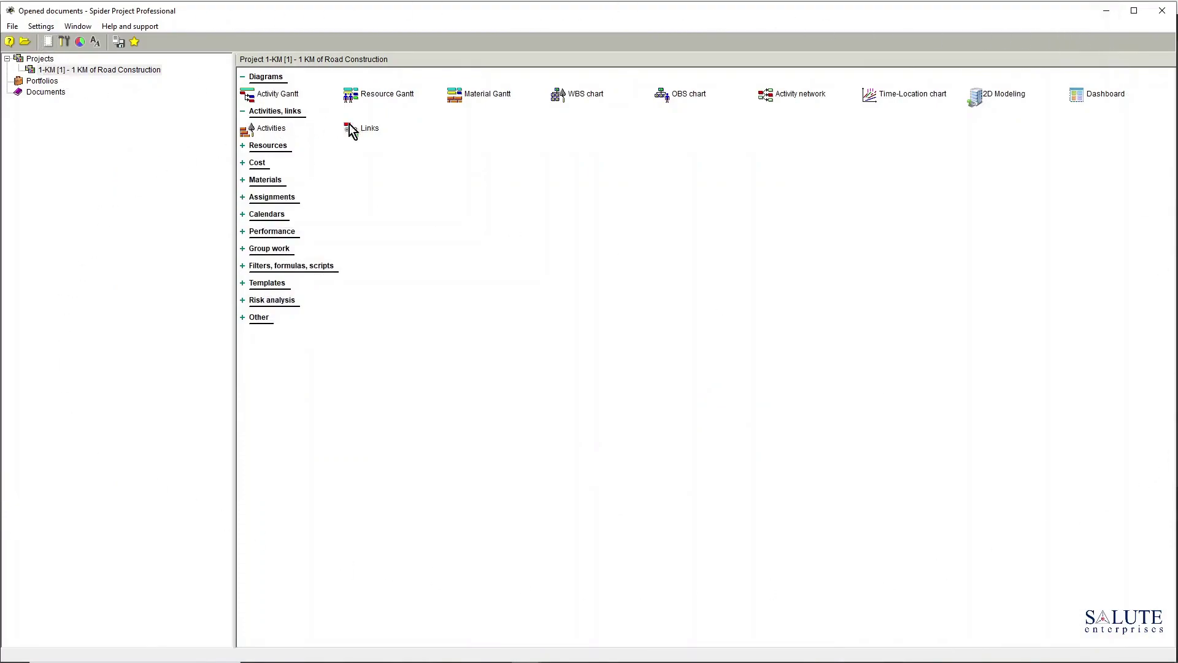
# Select the 1-KM project and expand its Resources, Cost, Materials, Assignments and Calendars sections.
pyautogui.click(45, 71)
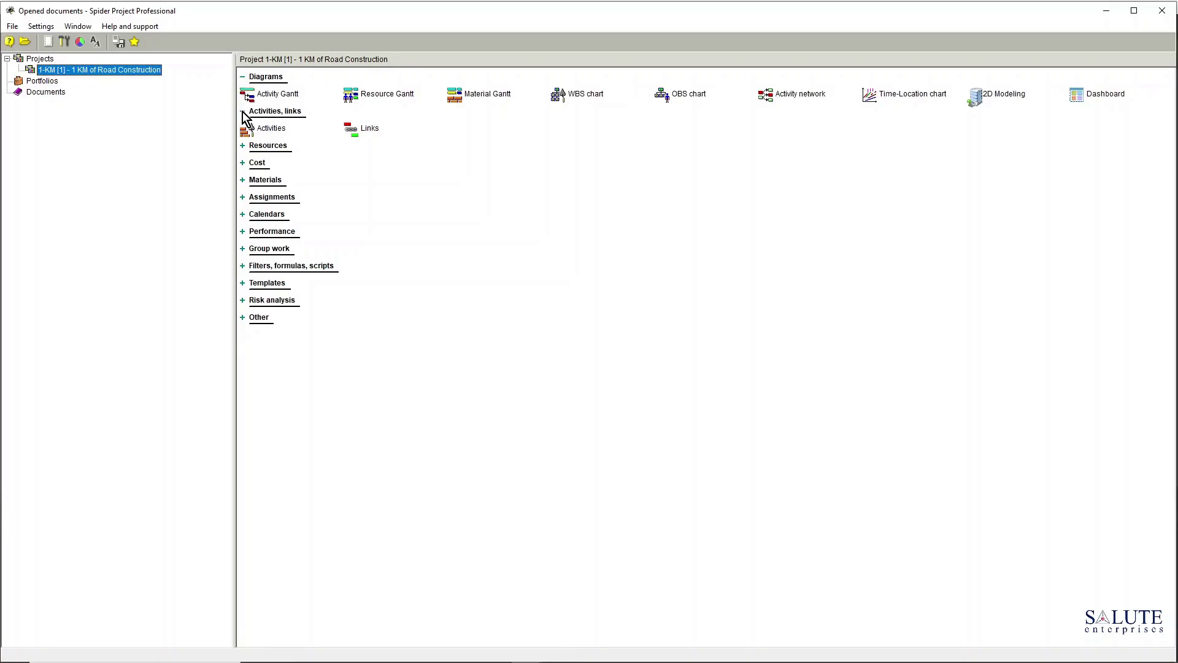
pyautogui.click(243, 145)
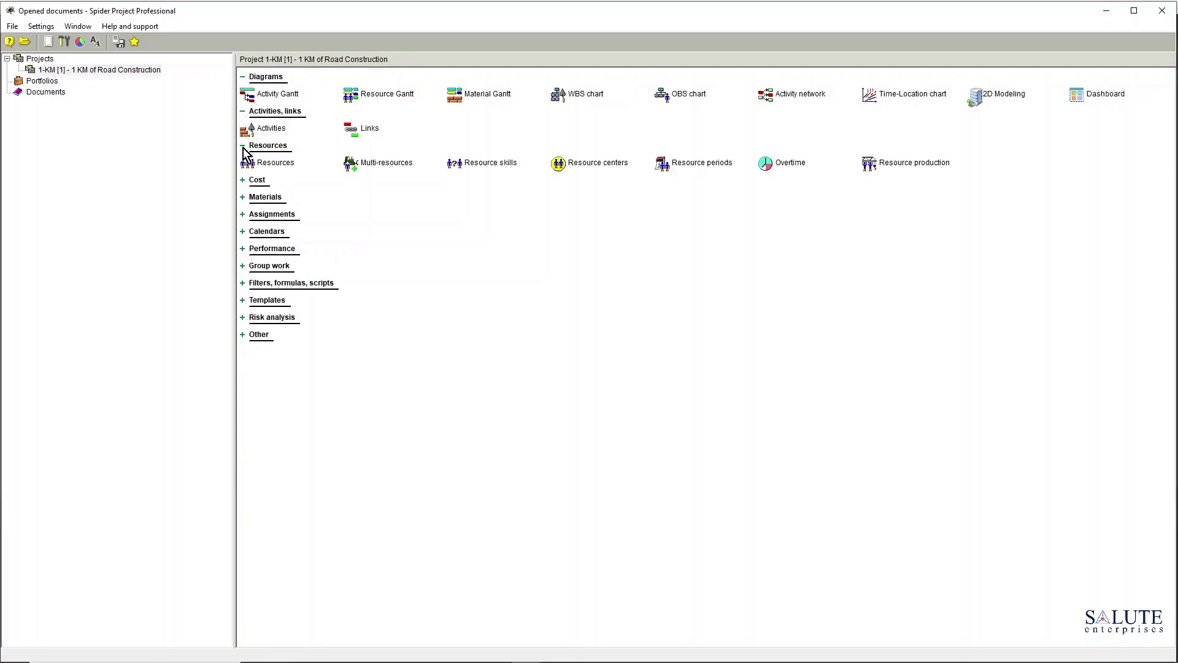
pyautogui.click(243, 180)
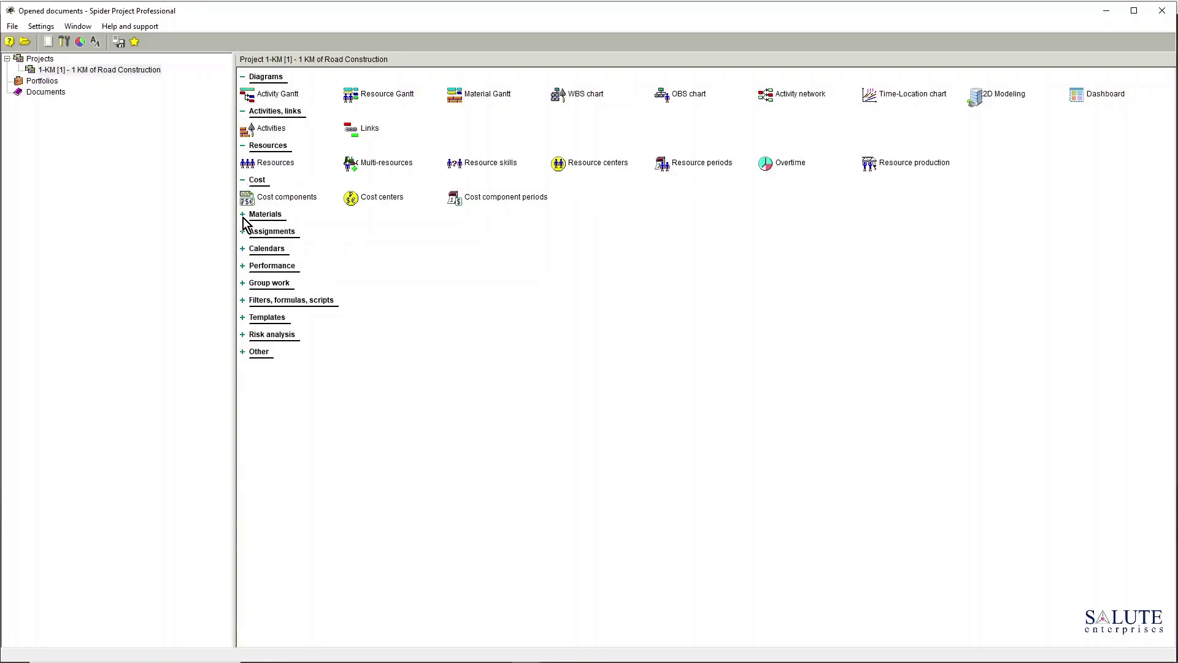
pyautogui.click(242, 214)
pyautogui.click(242, 249)
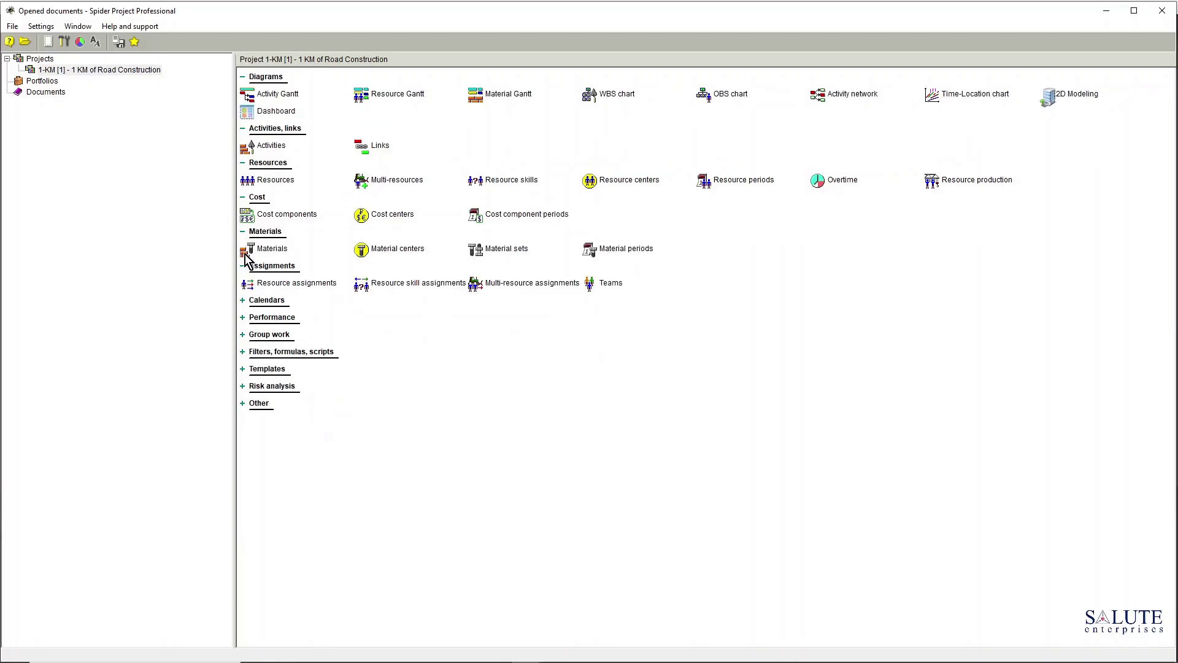
pyautogui.click(243, 300)
# Expand the Performance, Group work, Filters, Templates, Risk analysis and Other categories.
pyautogui.click(242, 335)
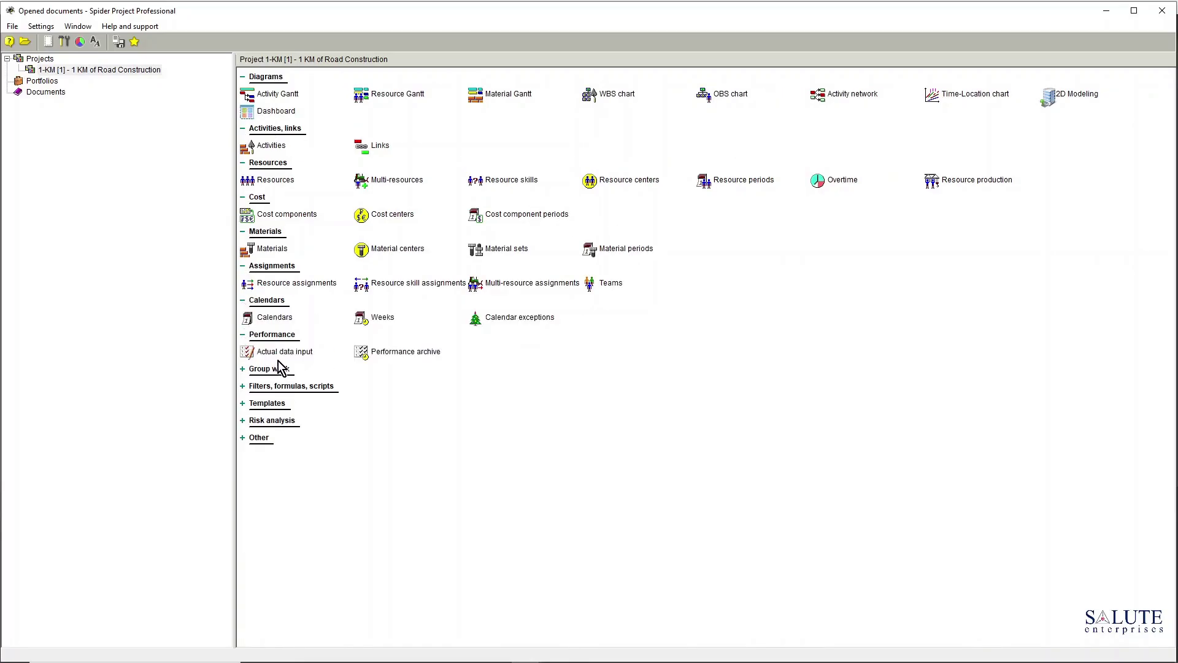
pyautogui.click(242, 369)
pyautogui.click(242, 403)
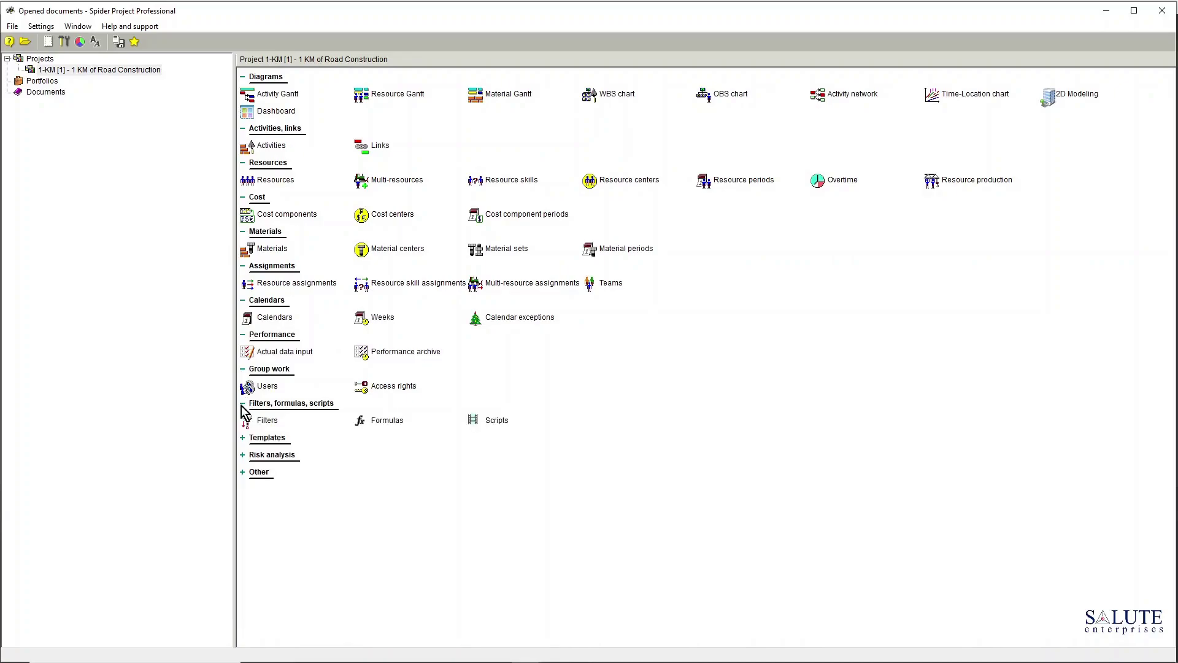
pyautogui.click(242, 437)
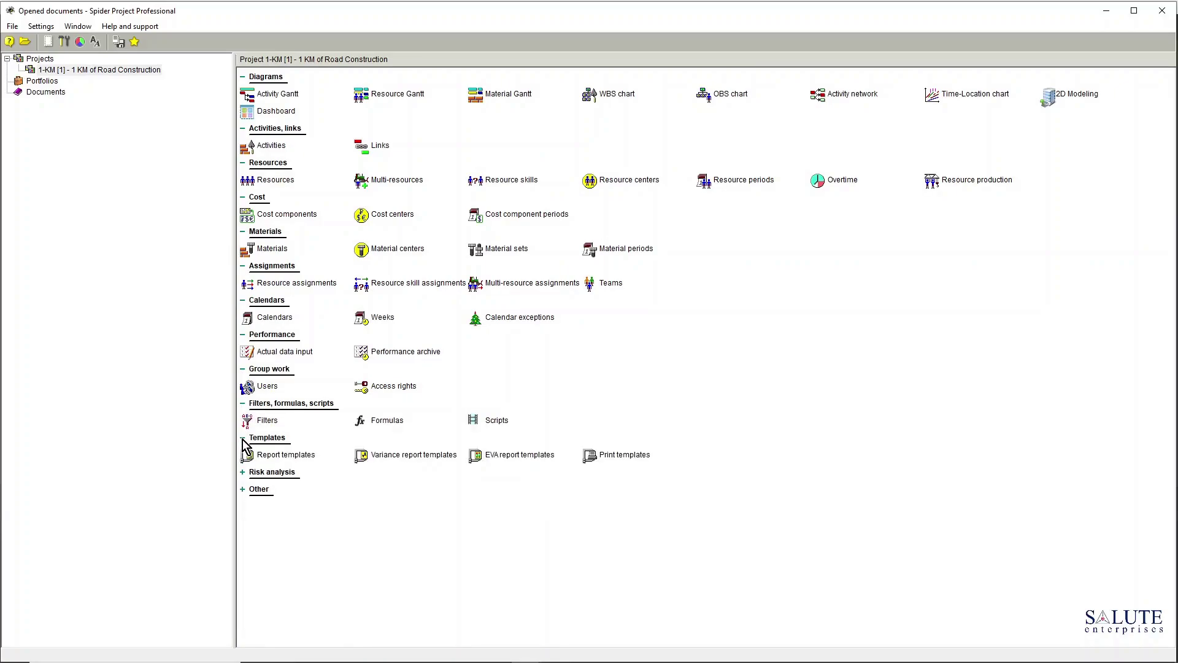
pyautogui.click(243, 472)
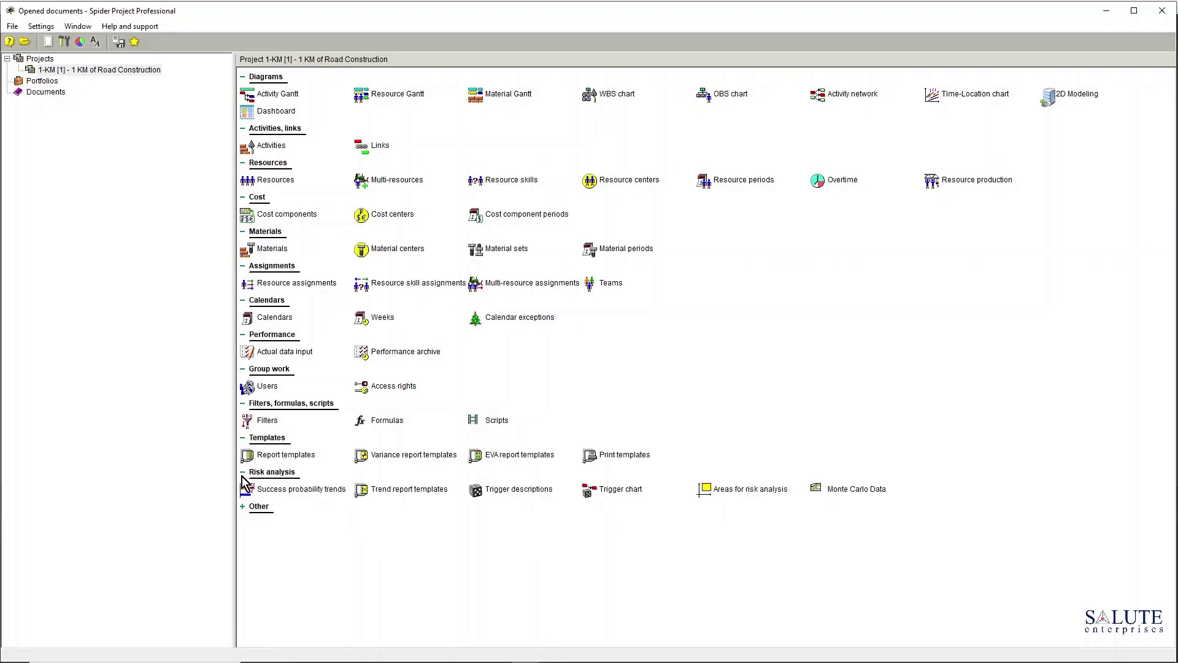
pyautogui.click(243, 507)
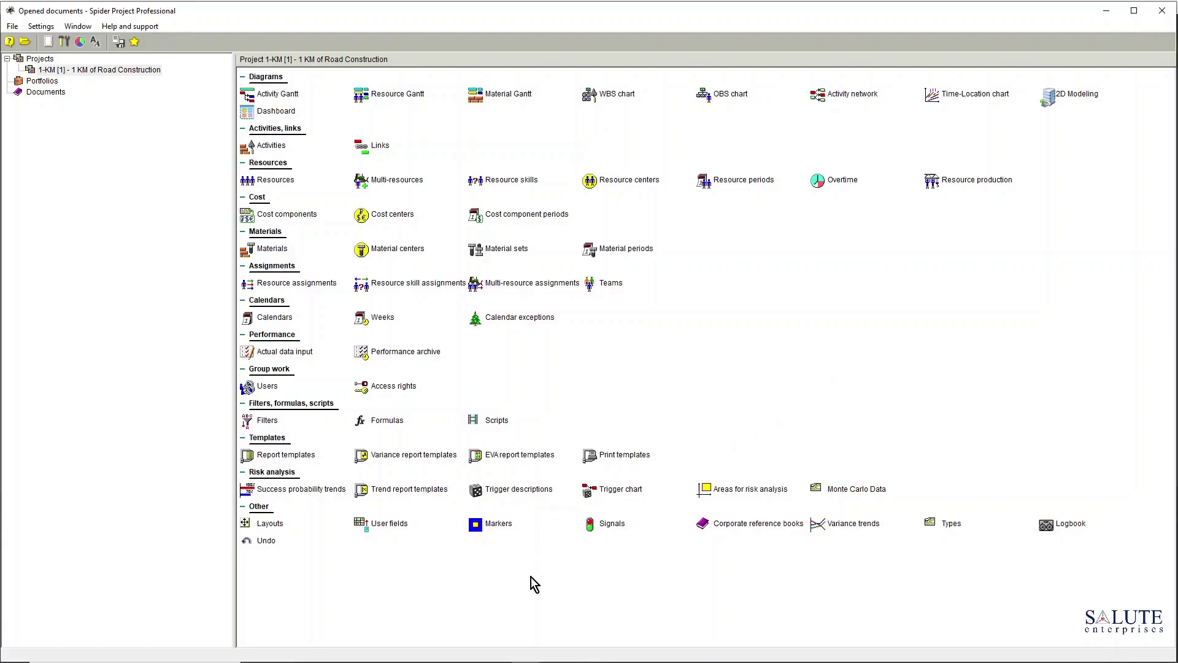
# Switch to the Activity Gantt, then add and remove a Calendars shortcut on the side toolbar.
pyautogui.moveTo(536, 657)
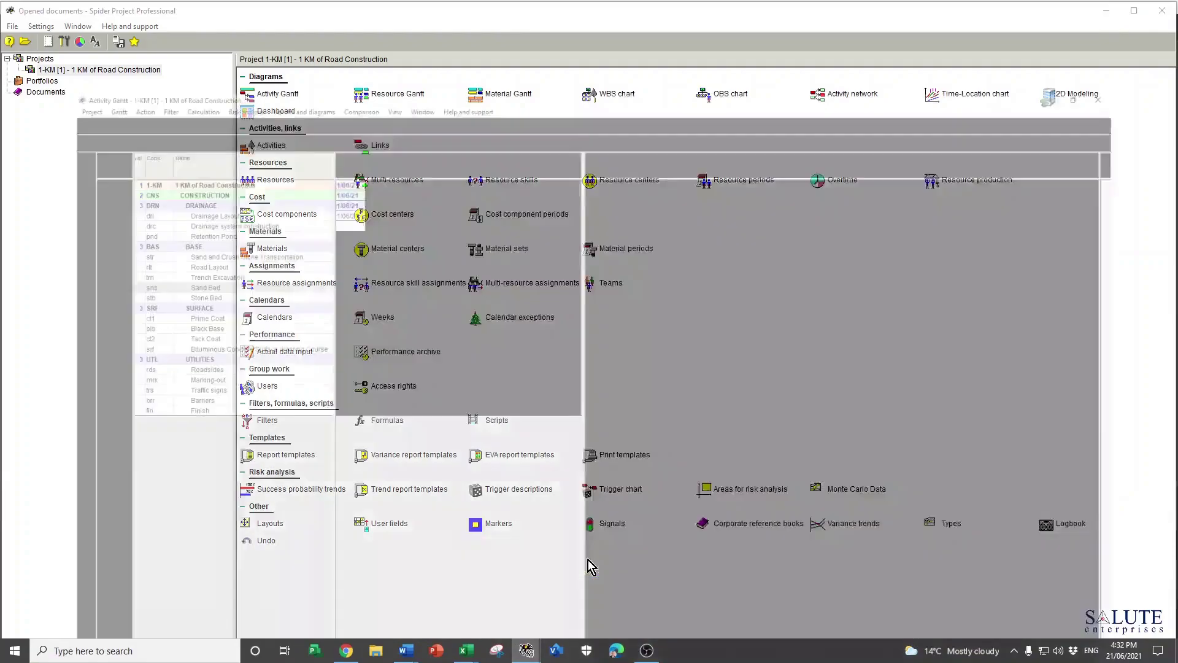
pyautogui.click(587, 560)
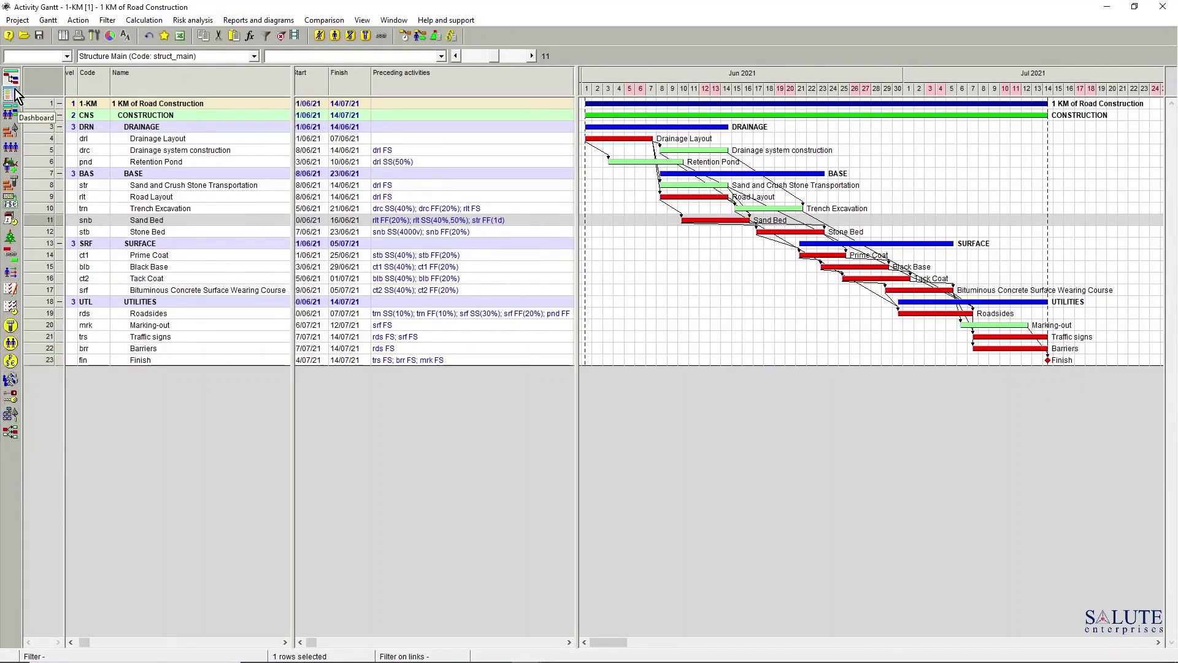
pyautogui.rightClick(11, 451)
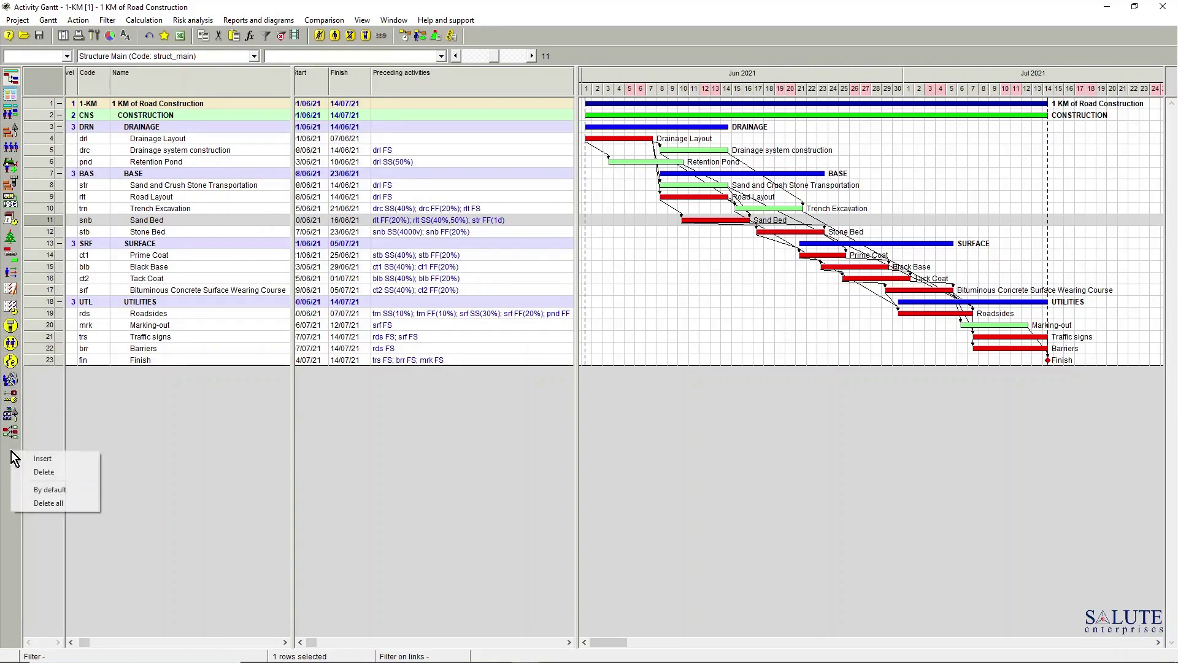
pyautogui.click(46, 462)
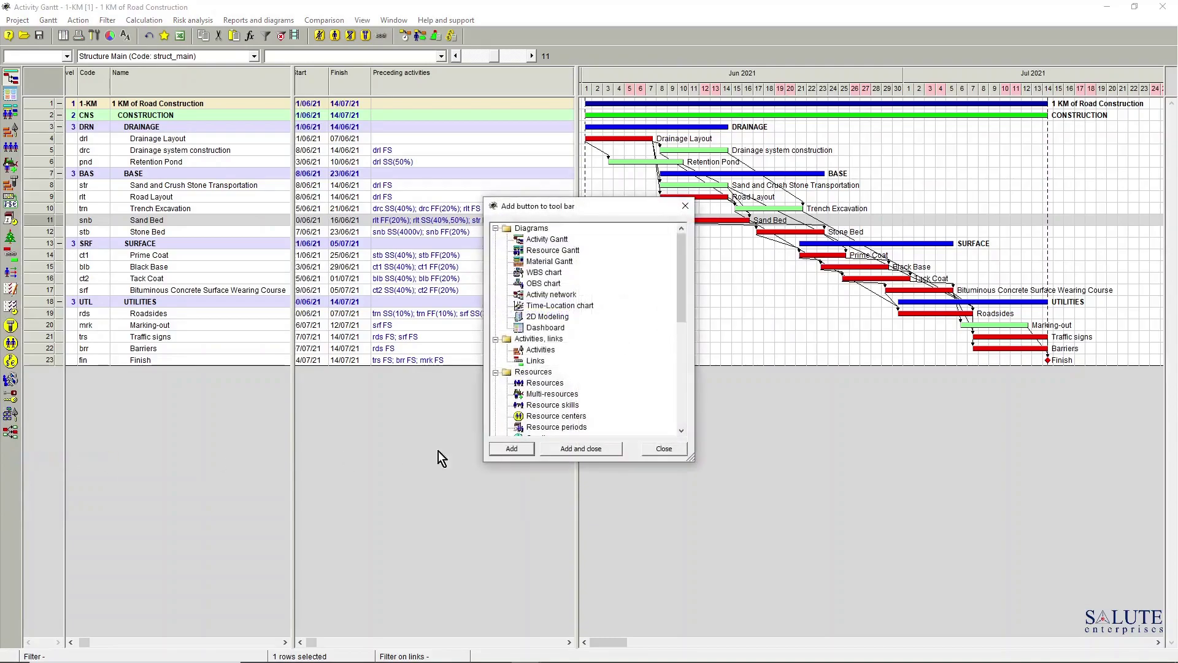
pyautogui.moveTo(680, 281); pyautogui.dragTo(683, 418)
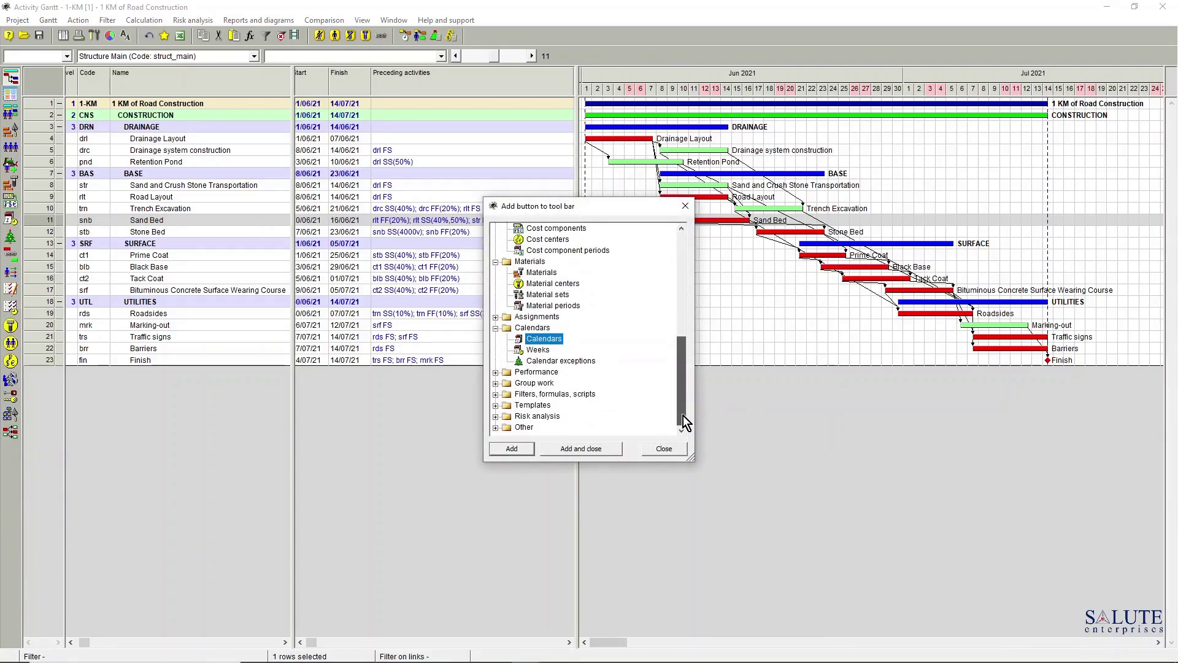
pyautogui.moveTo(683, 382); pyautogui.dragTo(682, 248)
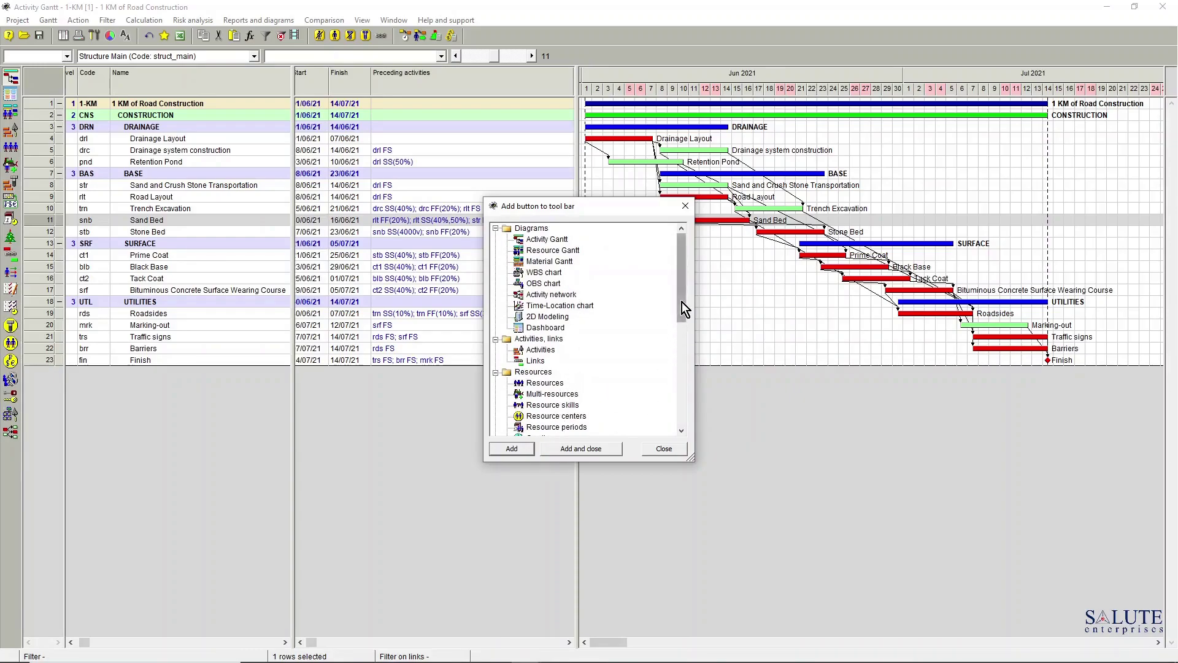
pyautogui.moveTo(682, 302); pyautogui.dragTo(683, 368)
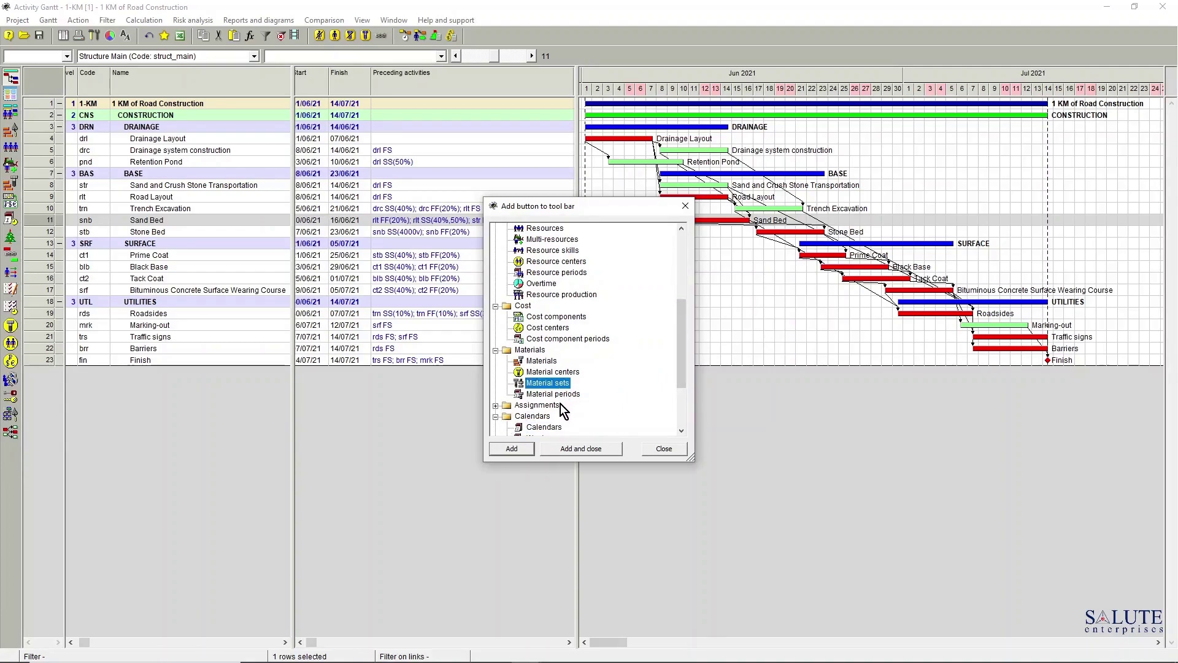
pyautogui.click(515, 450)
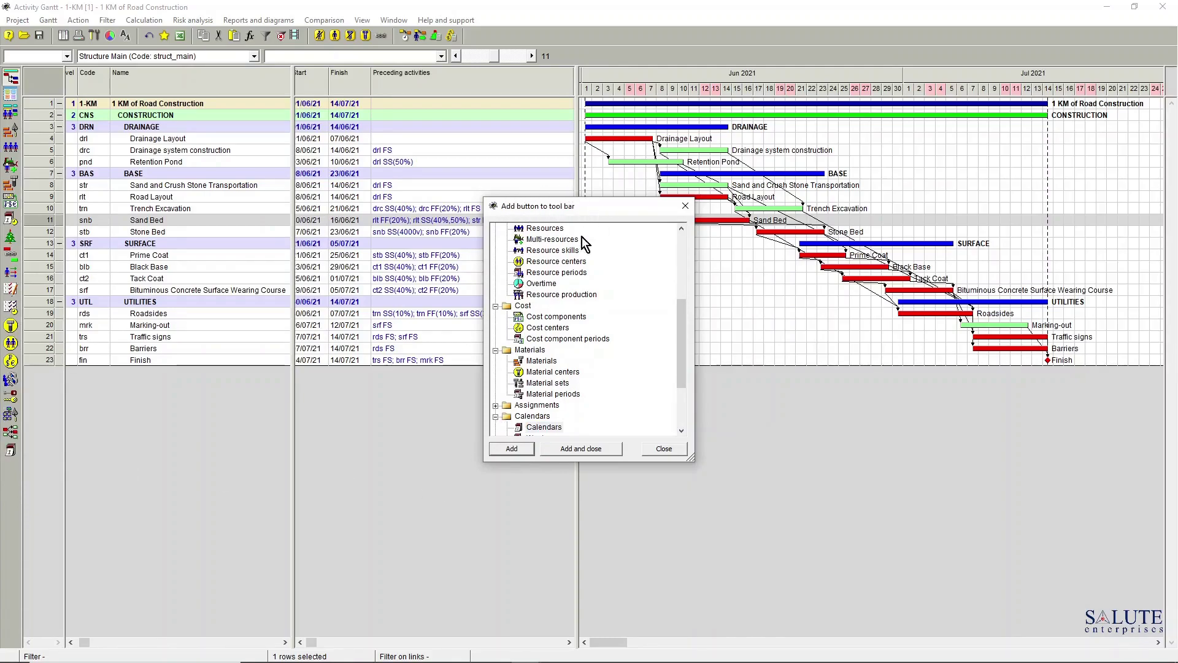
pyautogui.click(664, 449)
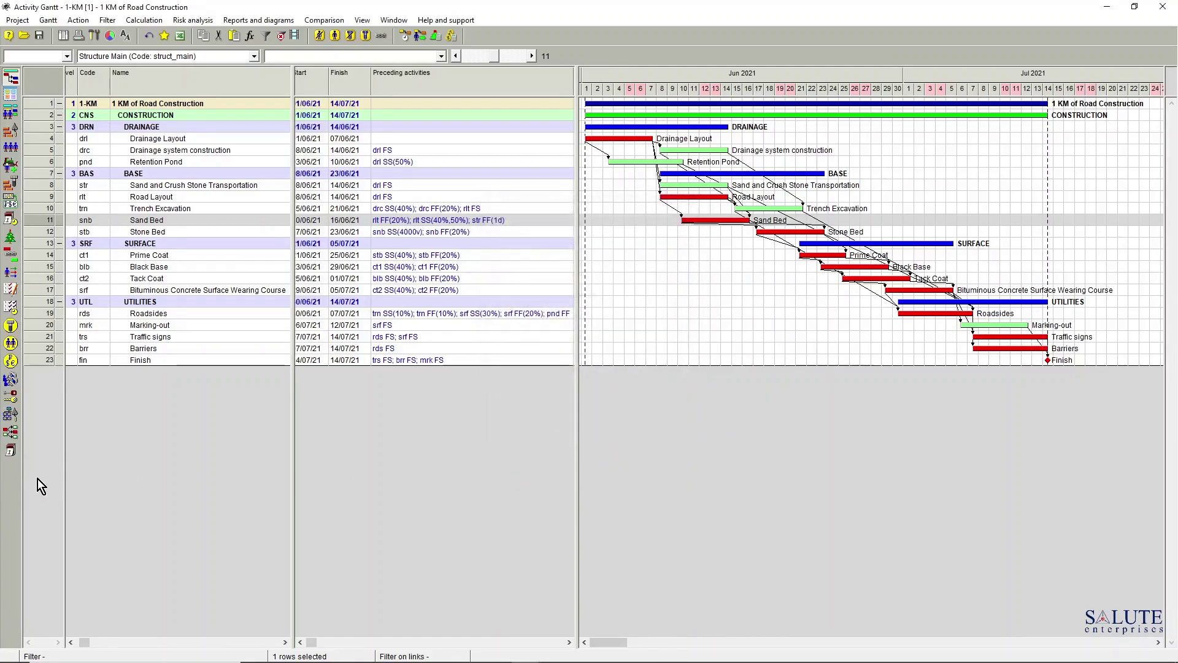
pyautogui.rightClick(13, 454)
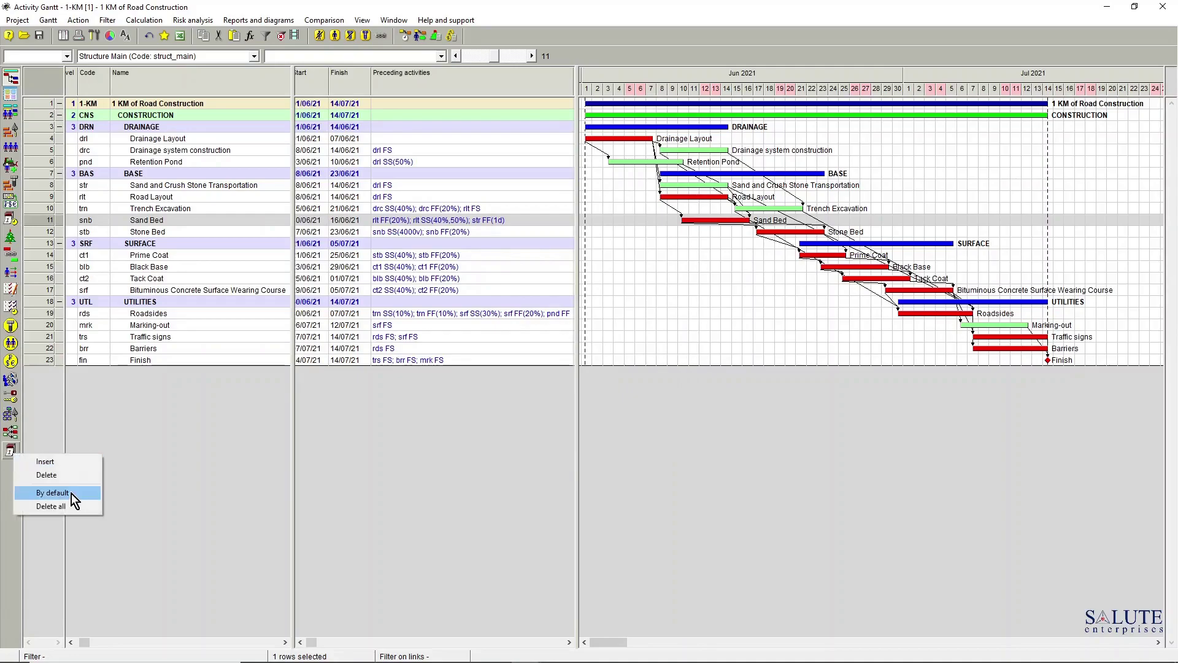
pyautogui.click(72, 478)
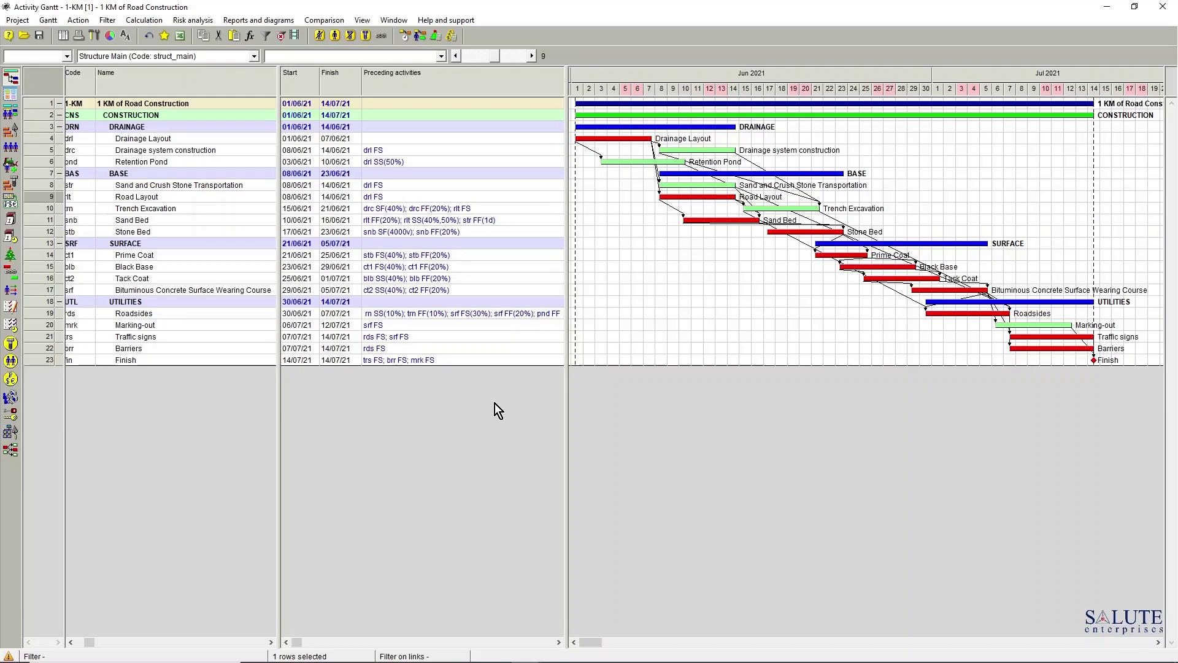
# Show the Sand Bed activity's links and inspect its Finish-Finish link from Road Layout.
pyautogui.doubleClick(50, 219)
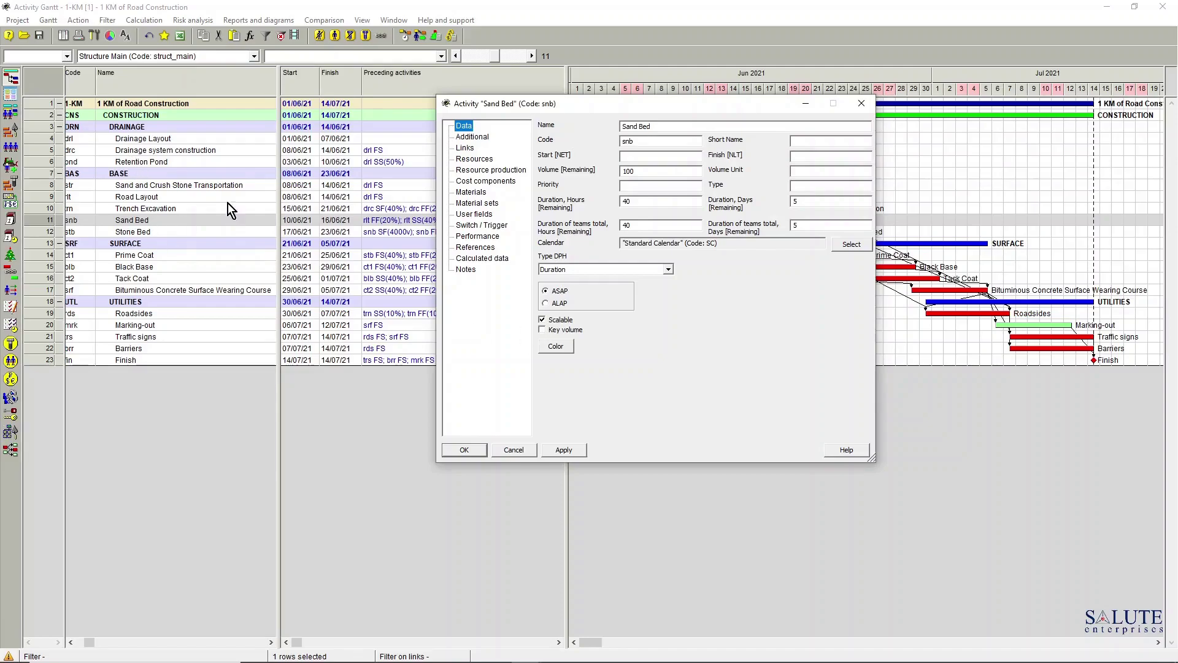
pyautogui.click(465, 148)
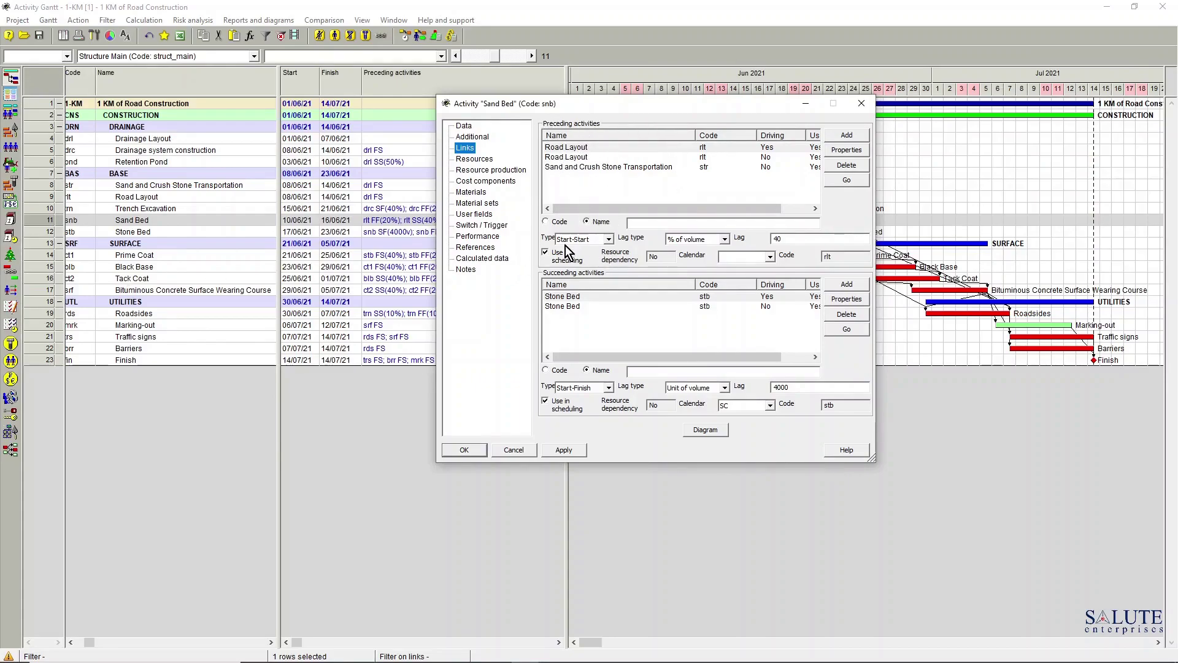
pyautogui.click(573, 160)
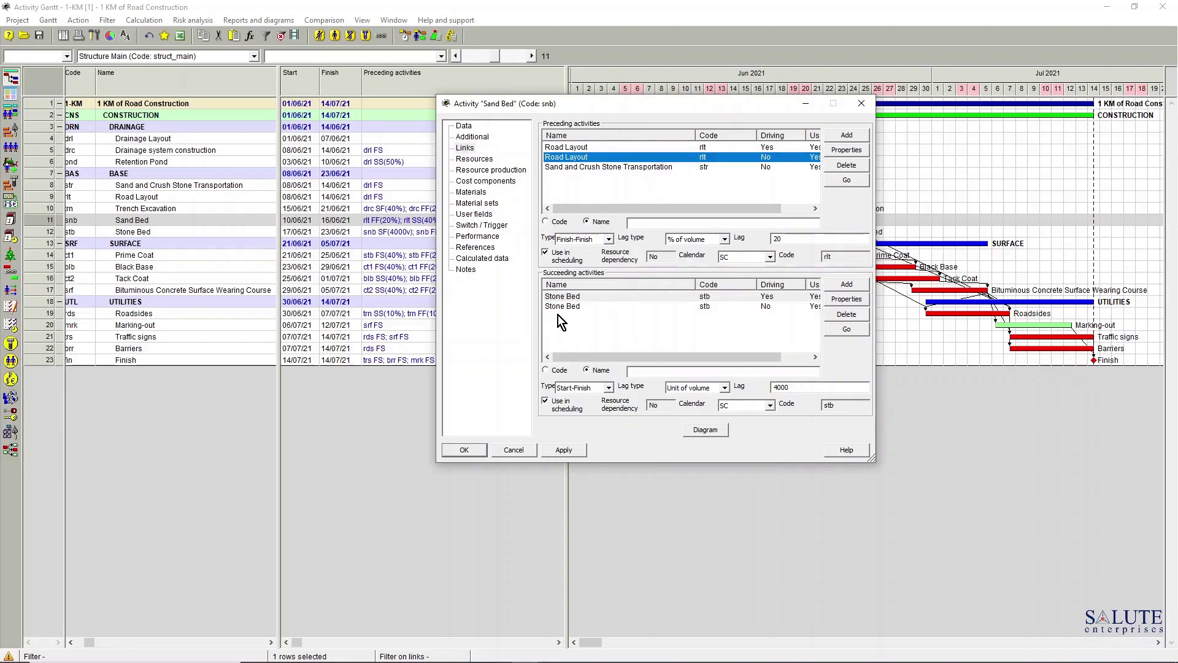
# Browse the links of Drainage Layout and the following activities down to Stone Bed.
pyautogui.click(226, 141)
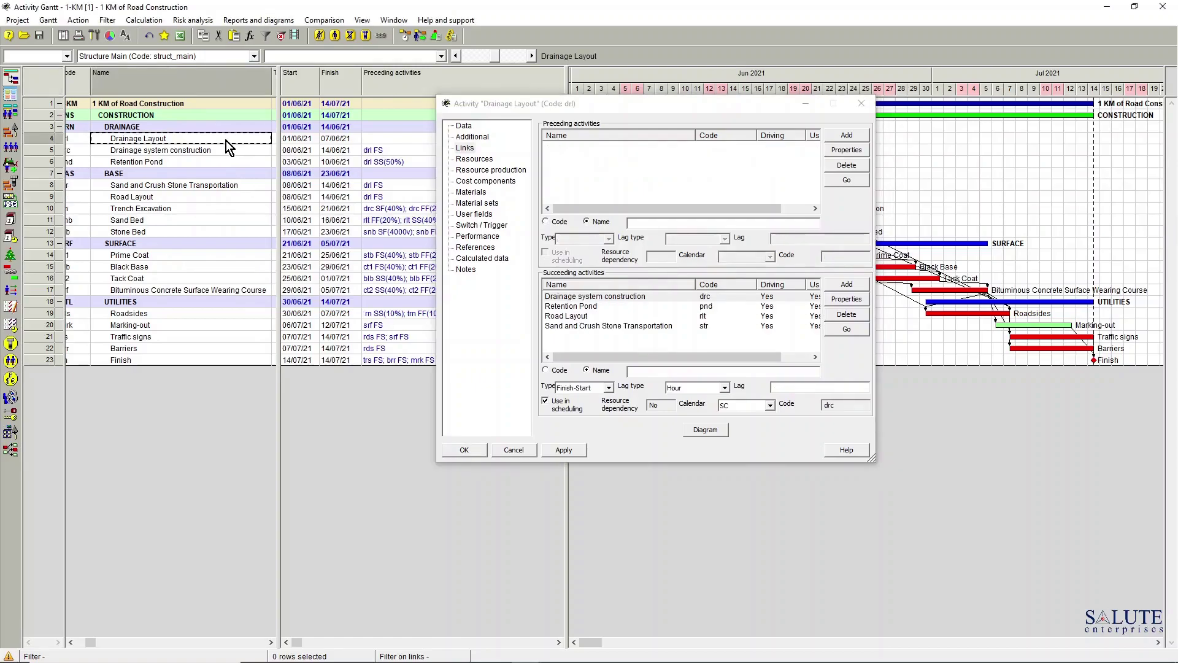
pyautogui.press('Down')
pyautogui.press('Down')
pyautogui.press('Down')
pyautogui.press('Down')
pyautogui.press('Down')
pyautogui.press('Down')
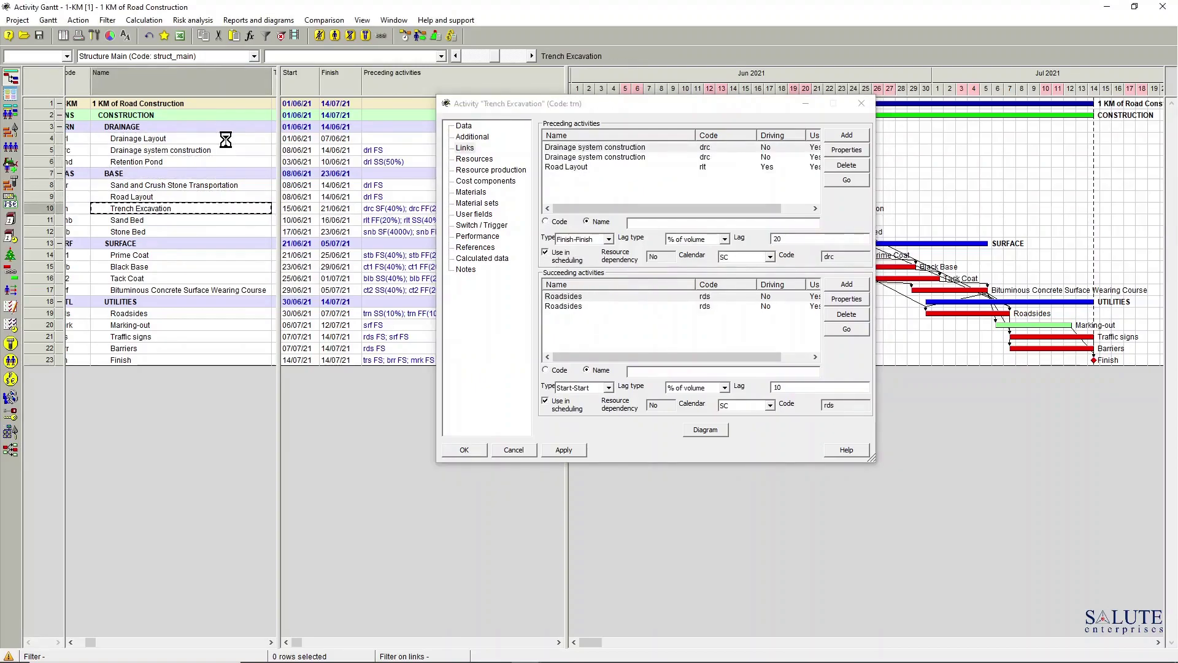
pyautogui.press('Down')
pyautogui.press('Down')
pyautogui.press('Down')
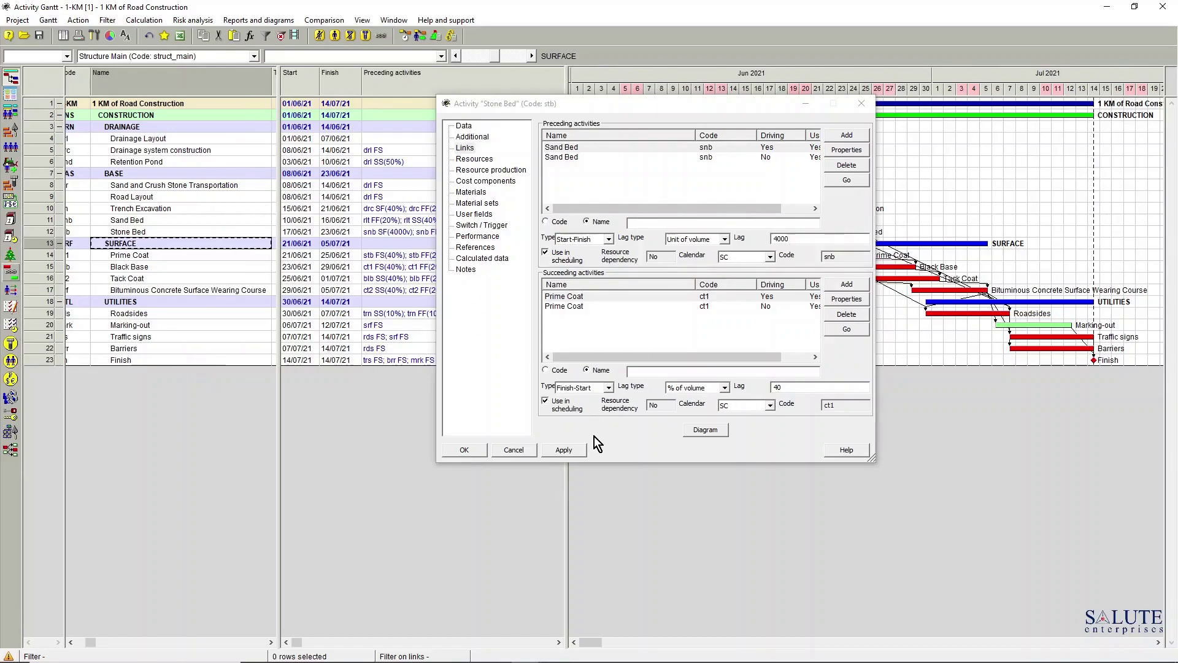
# Close the activity properties and widen the Gantt chart so its timeline reaches August 2021.
pyautogui.click(862, 103)
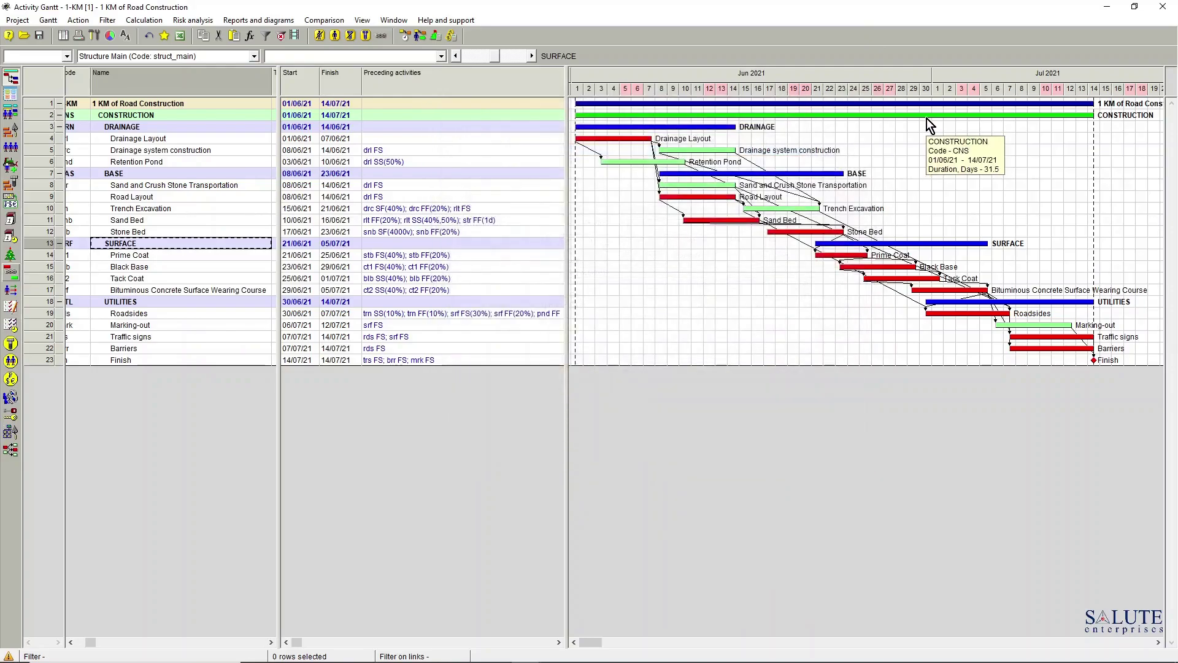
pyautogui.click(71, 642)
pyautogui.click(71, 642)
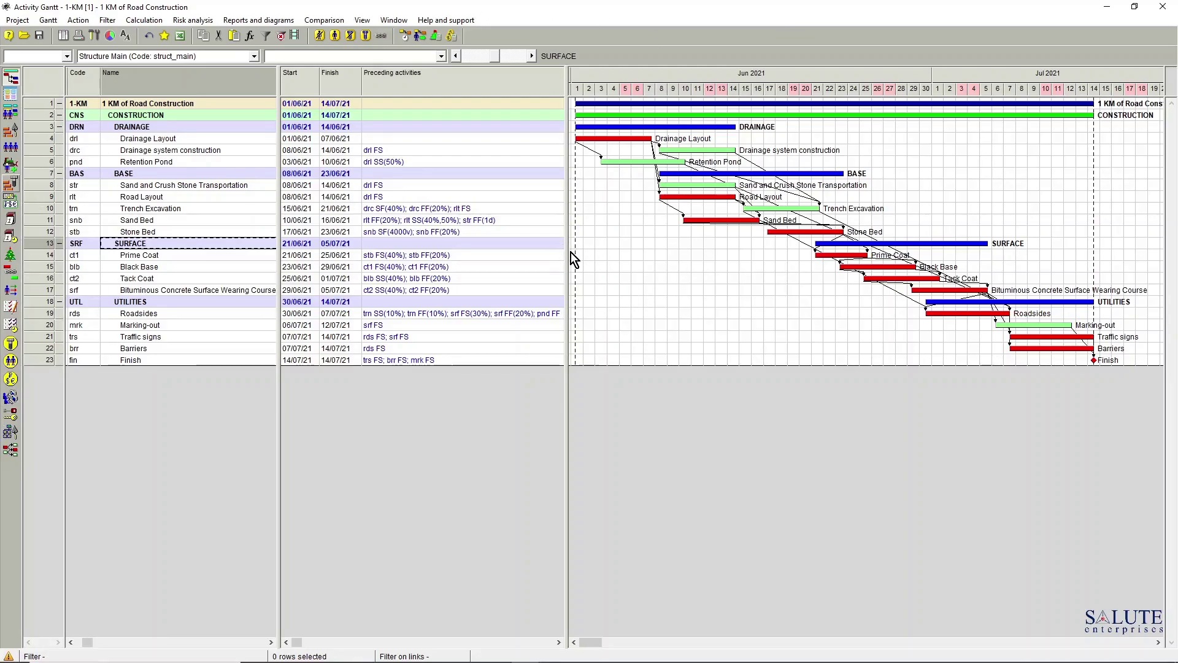
pyautogui.moveTo(566, 249); pyautogui.dragTo(364, 307)
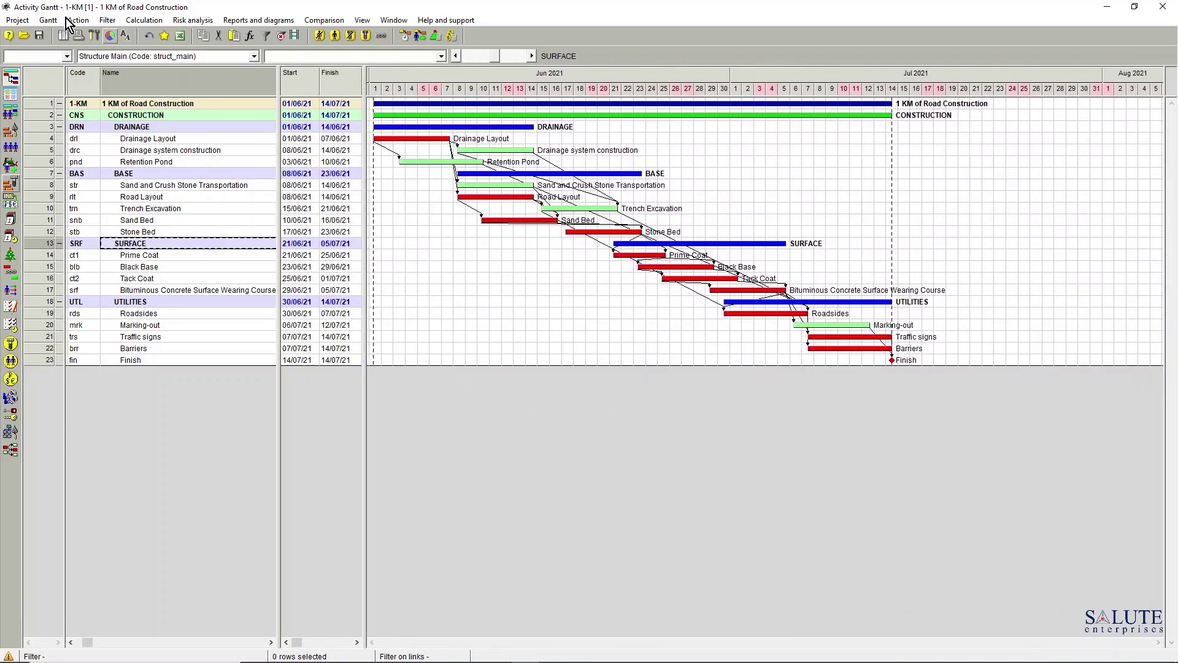
# Preview the Gantt printout, widen the table to show Preceding activities and Duration, then preview again.
pyautogui.click(80, 39)
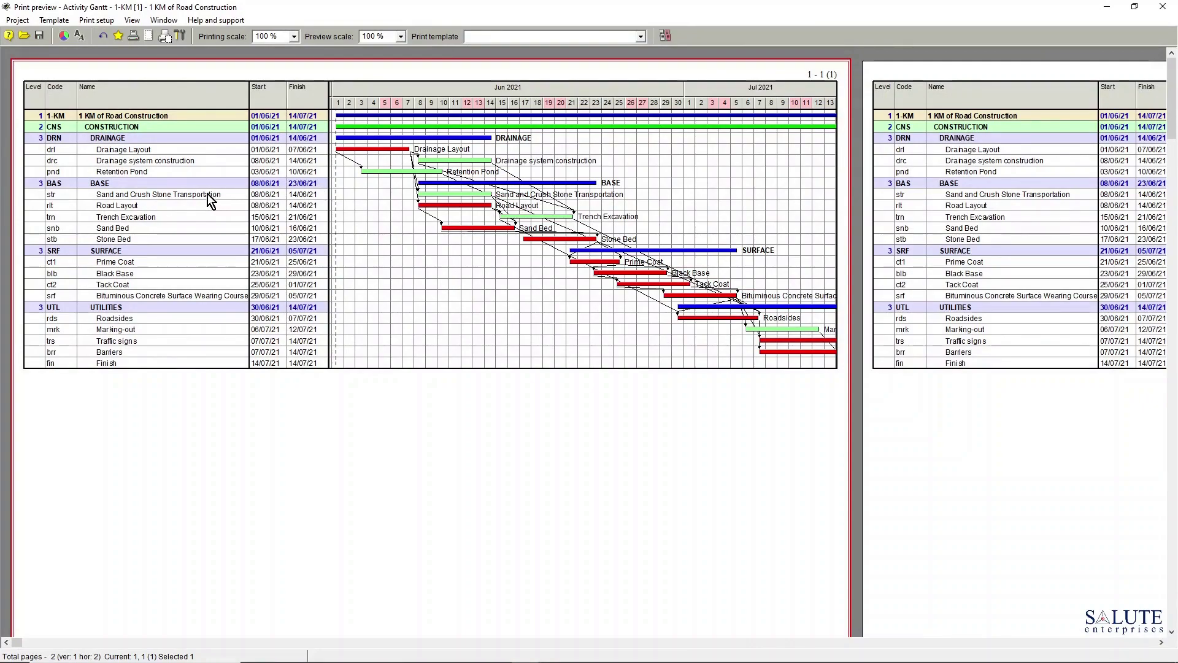
pyautogui.click(1162, 7)
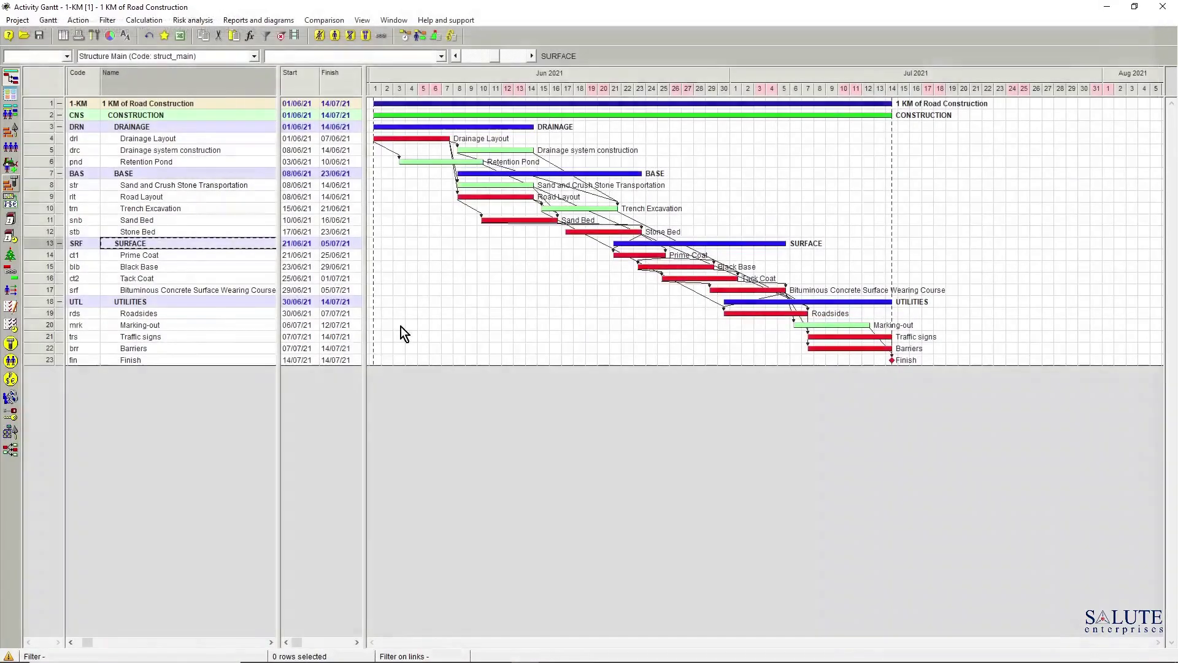
pyautogui.moveTo(364, 258); pyautogui.dragTo(645, 227)
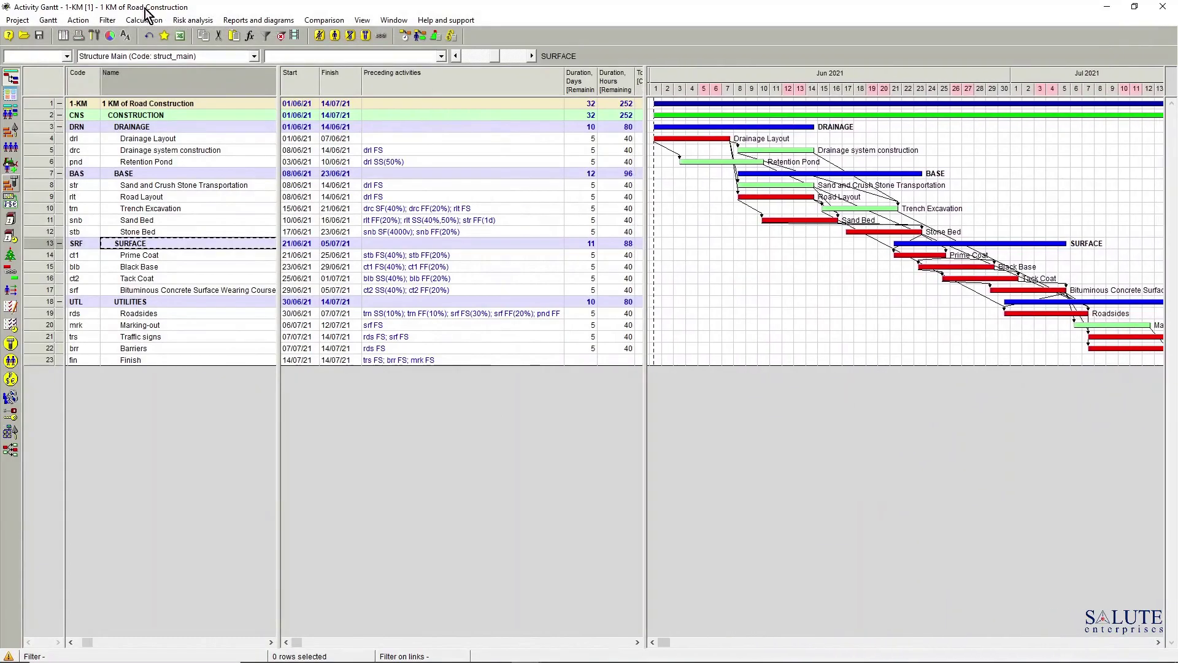
pyautogui.click(79, 35)
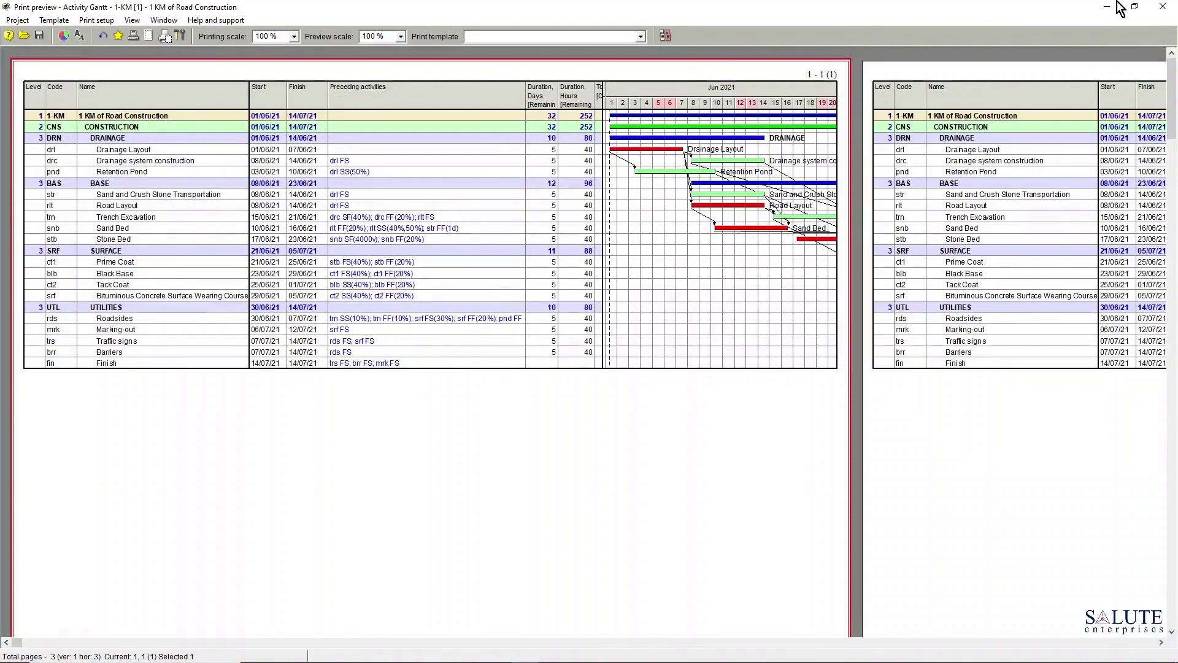
pyautogui.click(1163, 8)
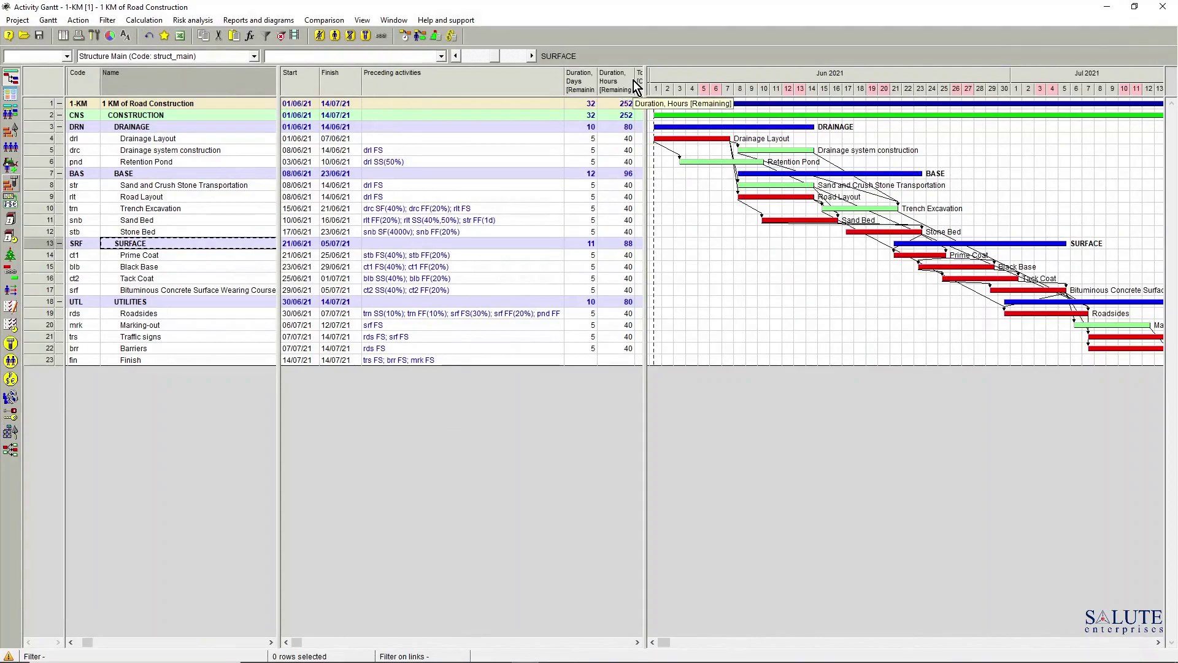
# Rebalance the table and Gantt panes so the chart shows the whole schedule through 14/07/21.
pyautogui.rightClick(401, 78)
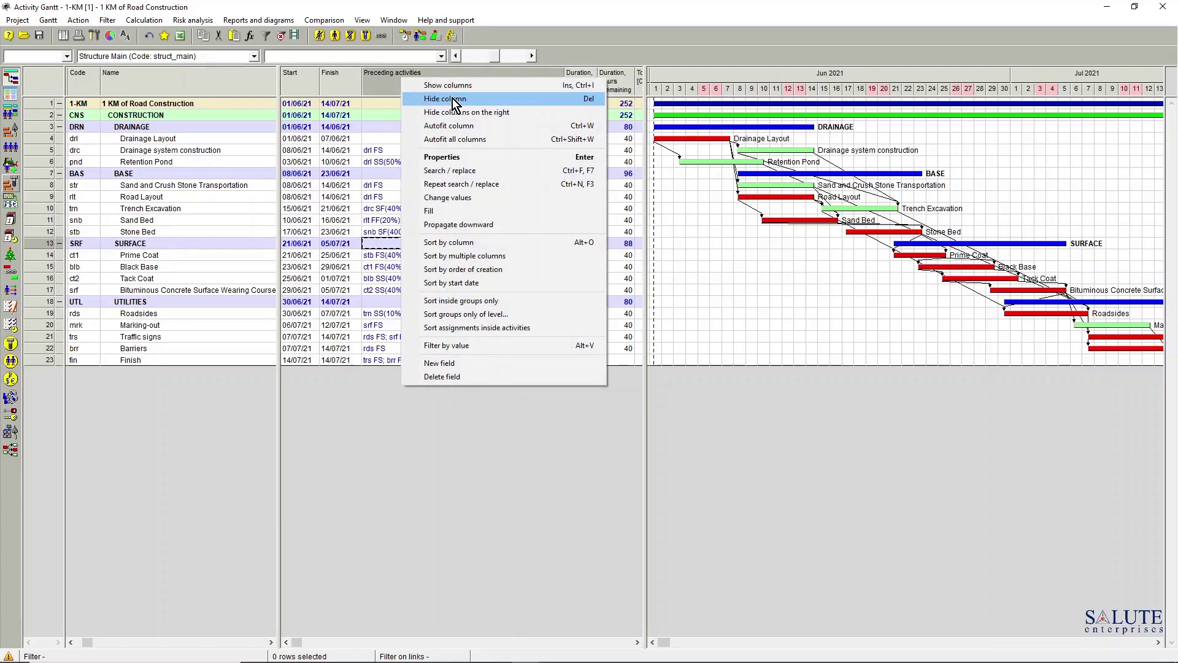
pyautogui.click(430, 421)
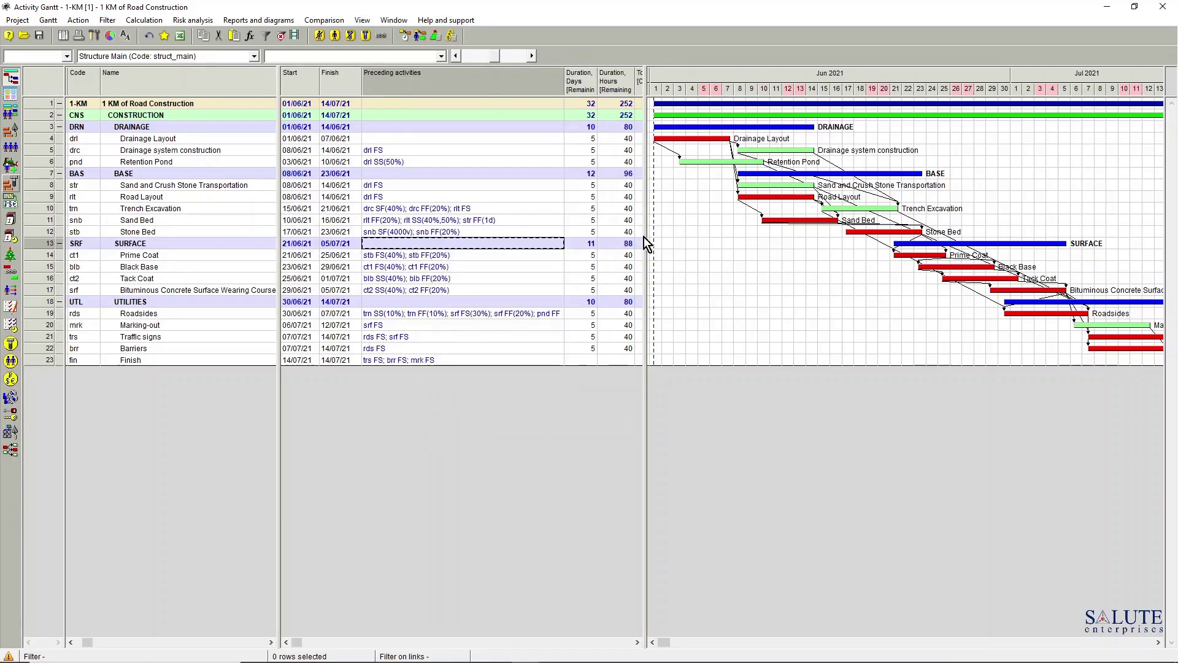
pyautogui.moveTo(643, 276)
pyautogui.mouseDown()
pyautogui.moveTo(724, 277)
pyautogui.moveTo(743, 291)
pyautogui.moveTo(636, 289)
pyautogui.mouseUp()
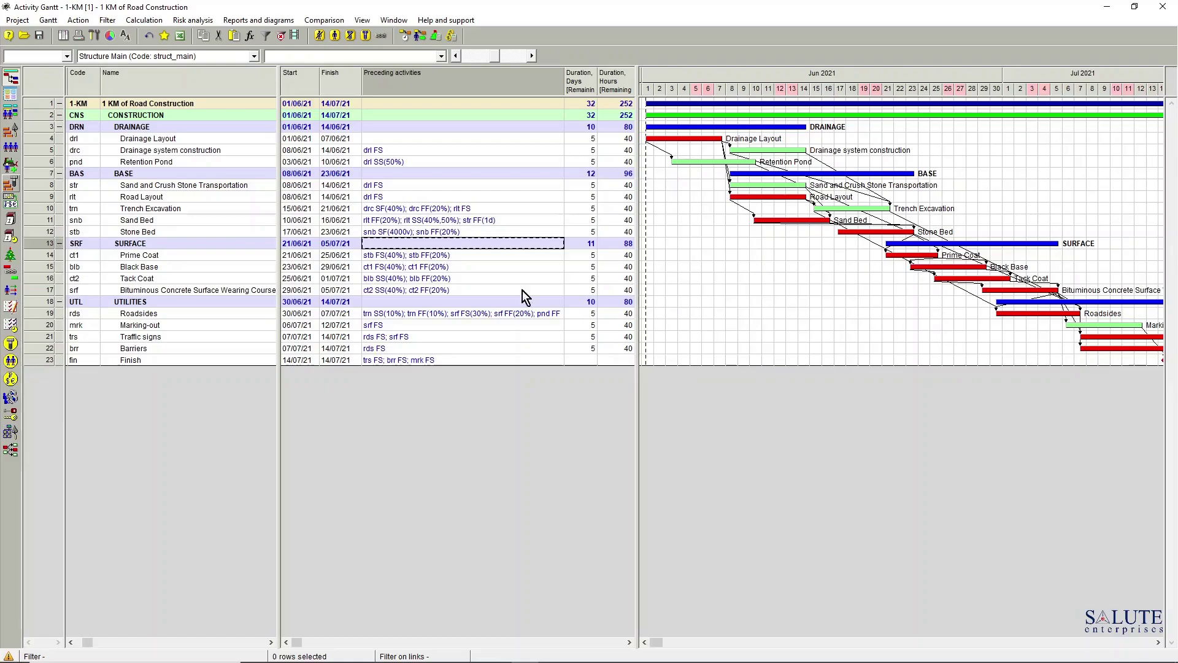
pyautogui.moveTo(277, 235); pyautogui.dragTo(282, 270)
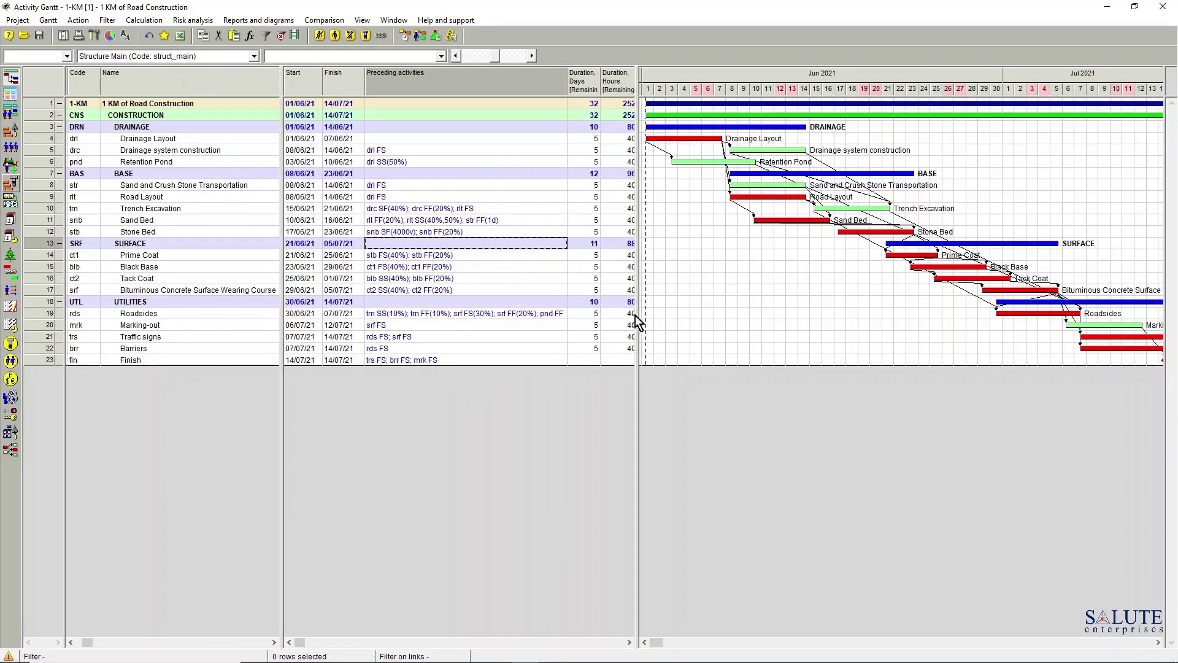
pyautogui.moveTo(634, 315); pyautogui.dragTo(571, 318)
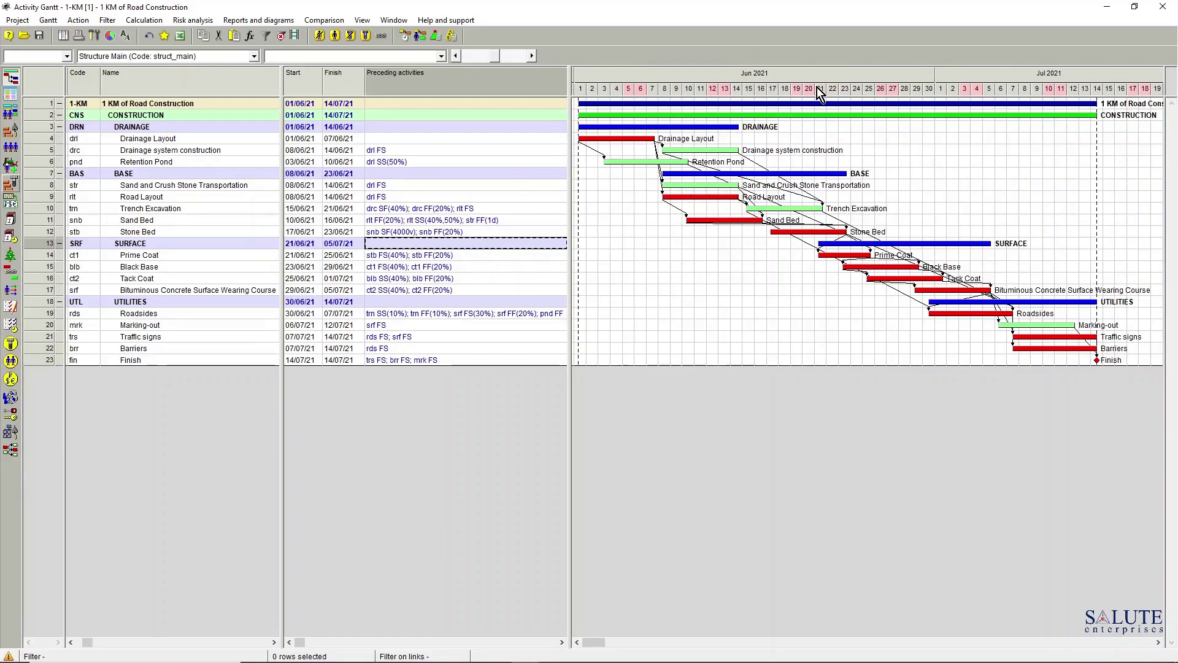
# Turn on 'Shift links with lags' in the Gantt diagram's Additional settings.
pyautogui.rightClick(879, 73)
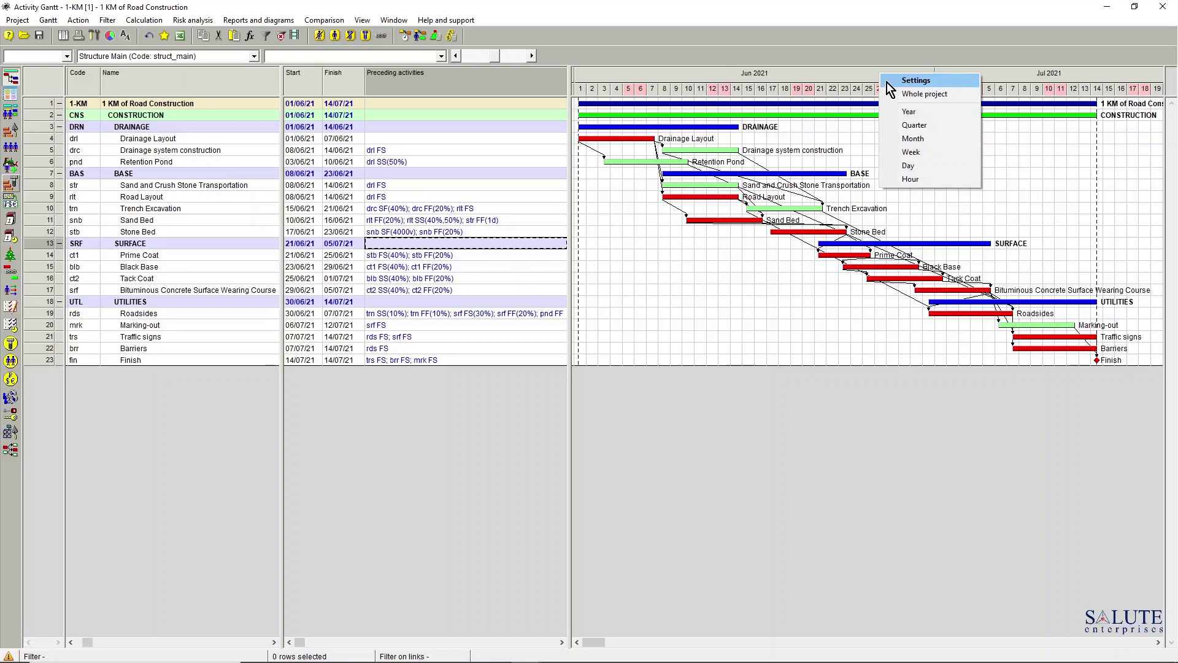
pyautogui.click(933, 82)
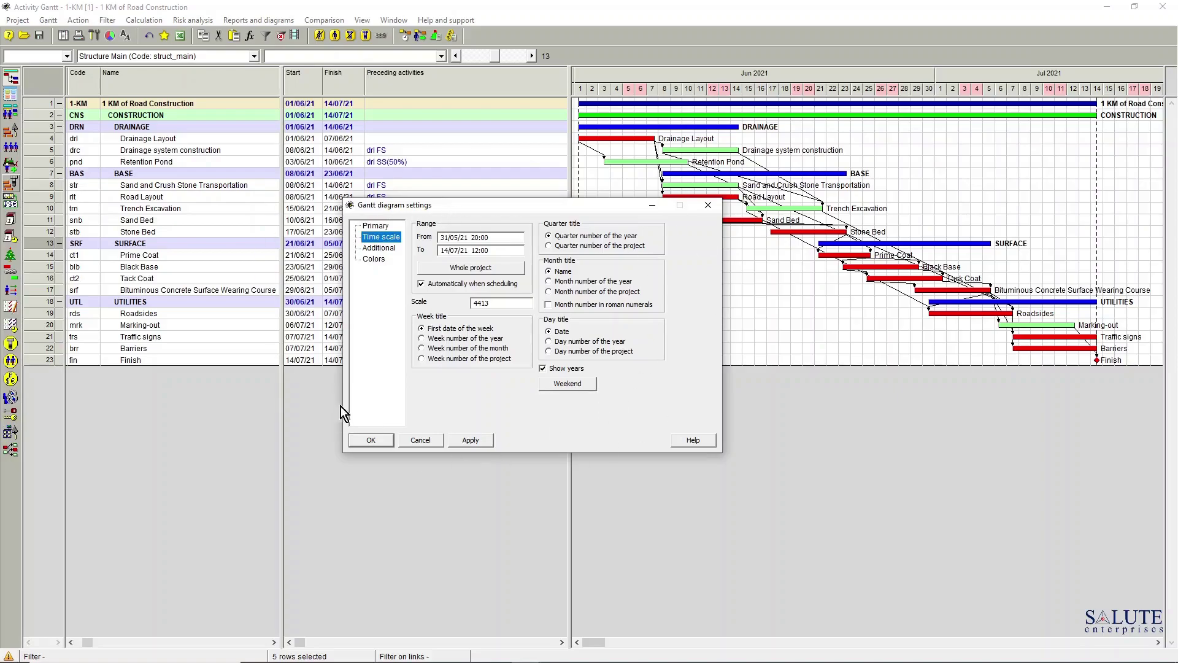
pyautogui.click(381, 226)
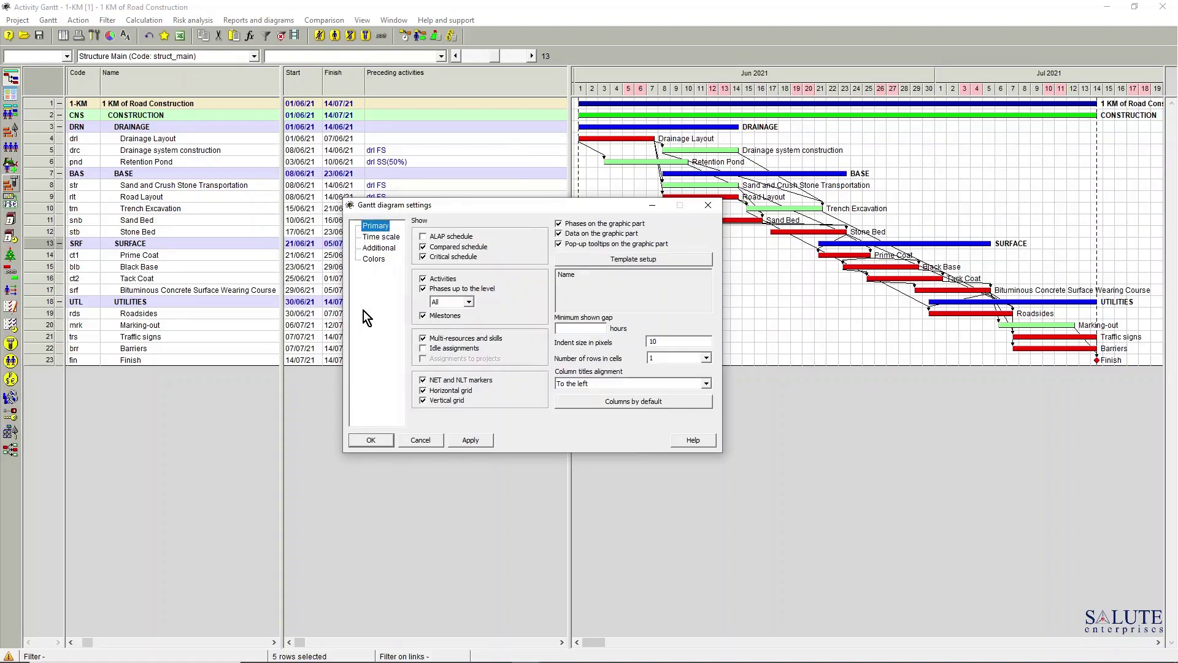
pyautogui.click(382, 237)
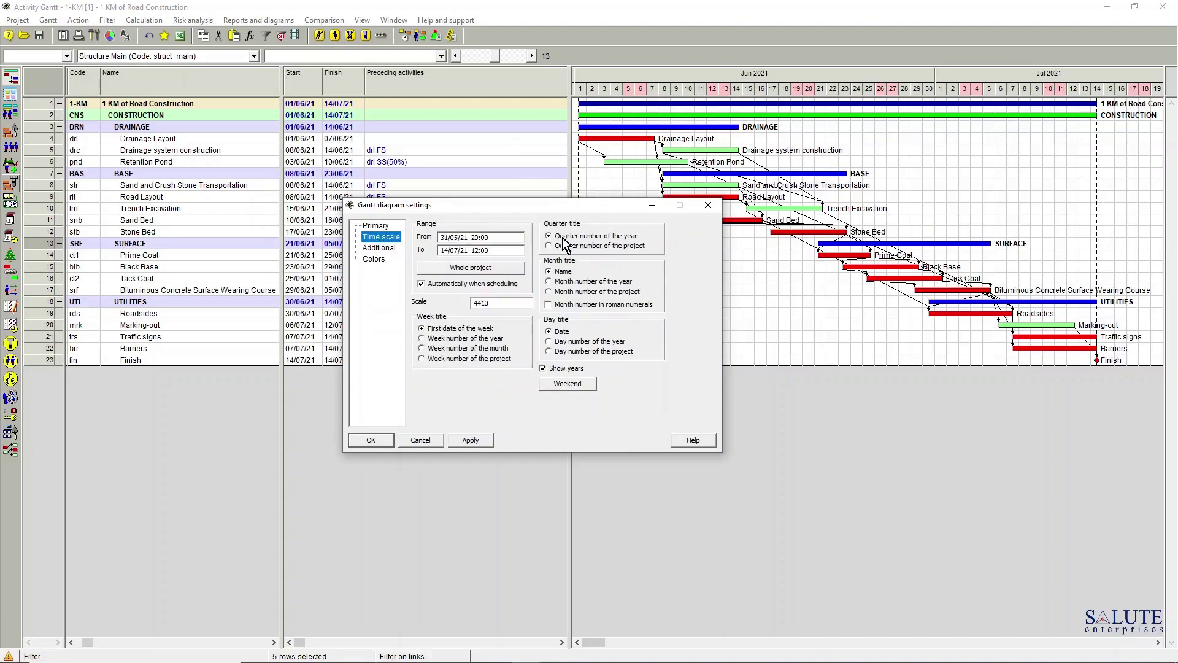
pyautogui.click(383, 248)
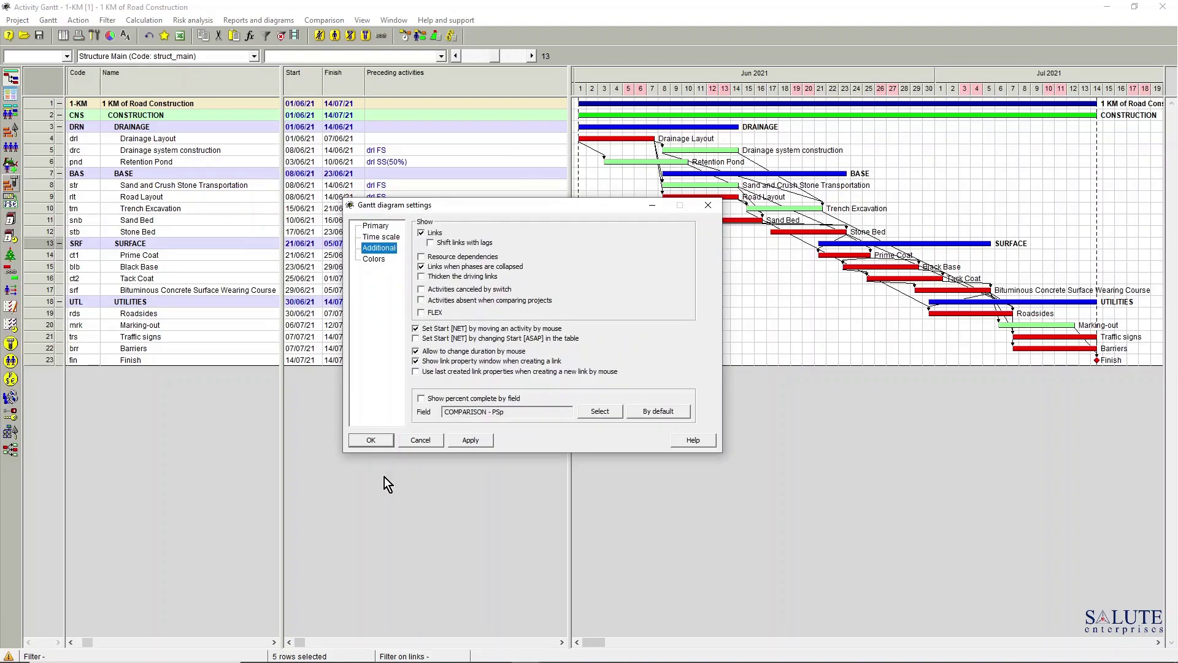
pyautogui.click(430, 243)
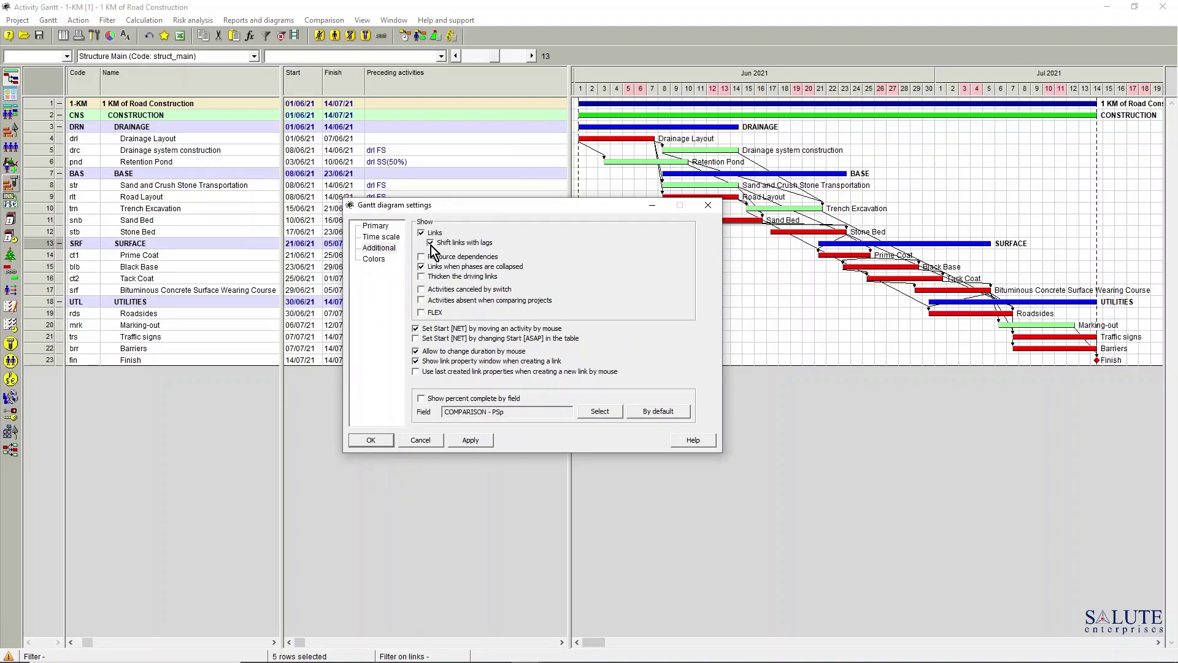
pyautogui.click(370, 442)
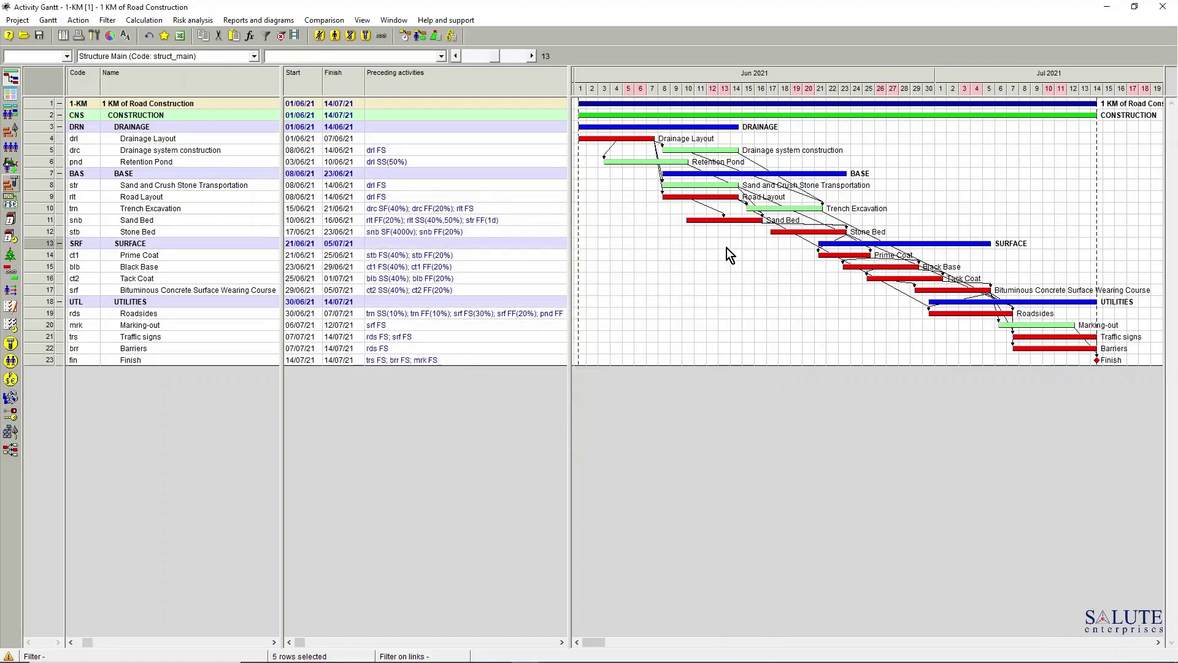
pyautogui.moveTo(695, 200)
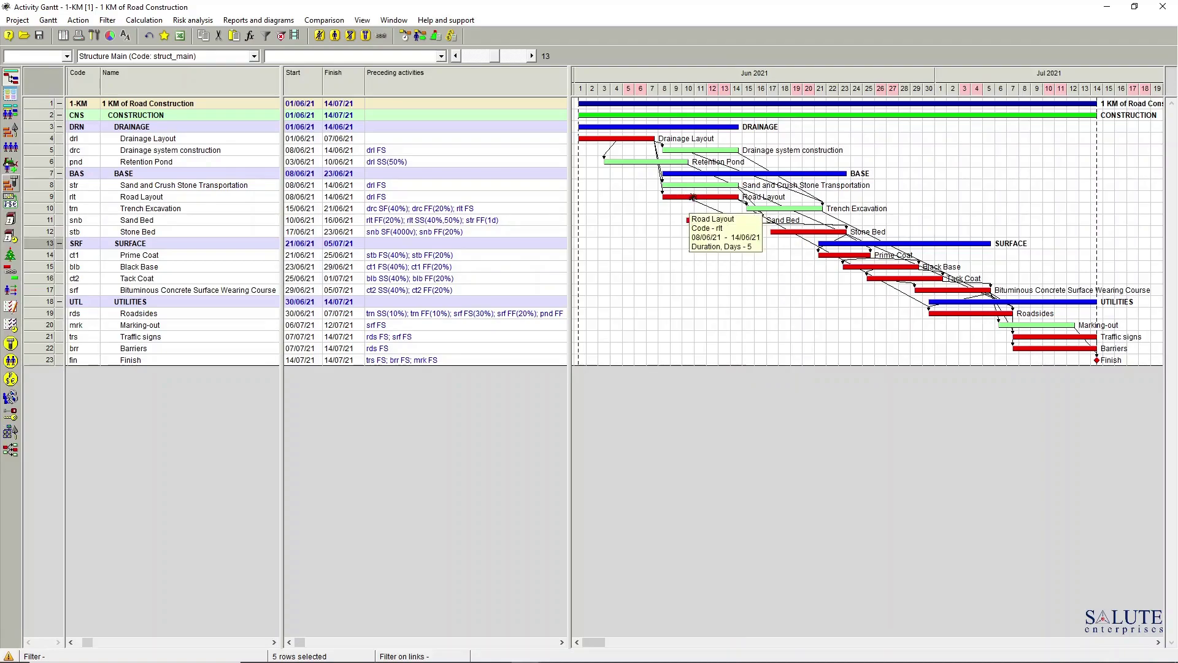
pyautogui.moveTo(724, 224)
pyautogui.moveTo(501, 222)
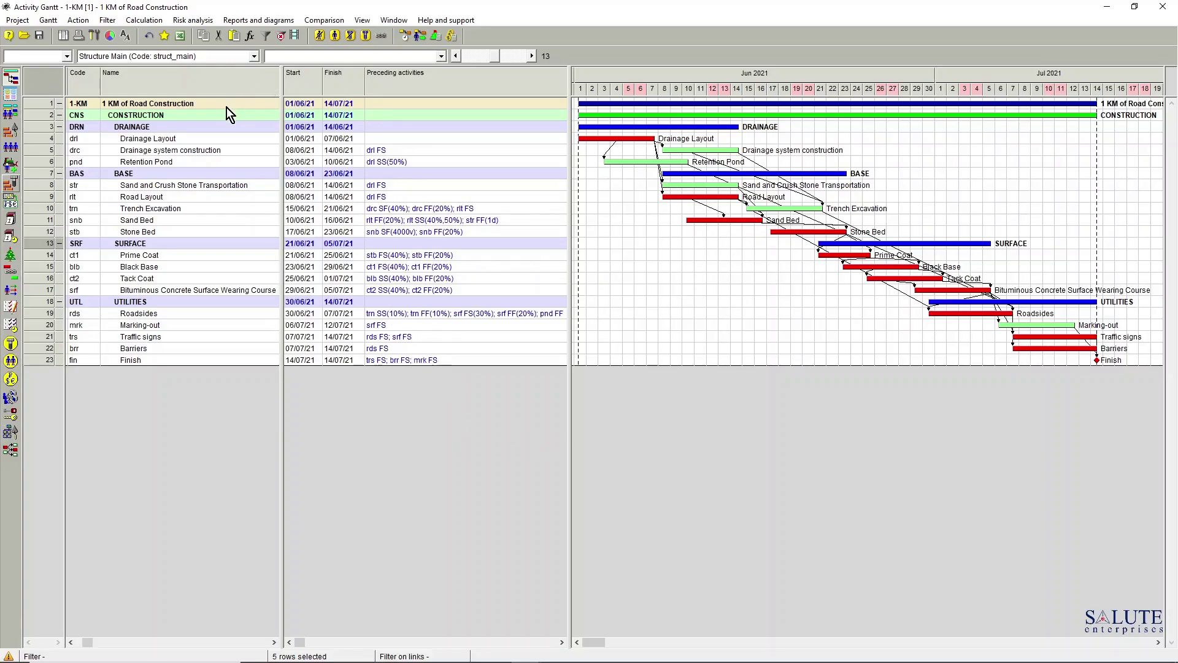
pyautogui.click(64, 35)
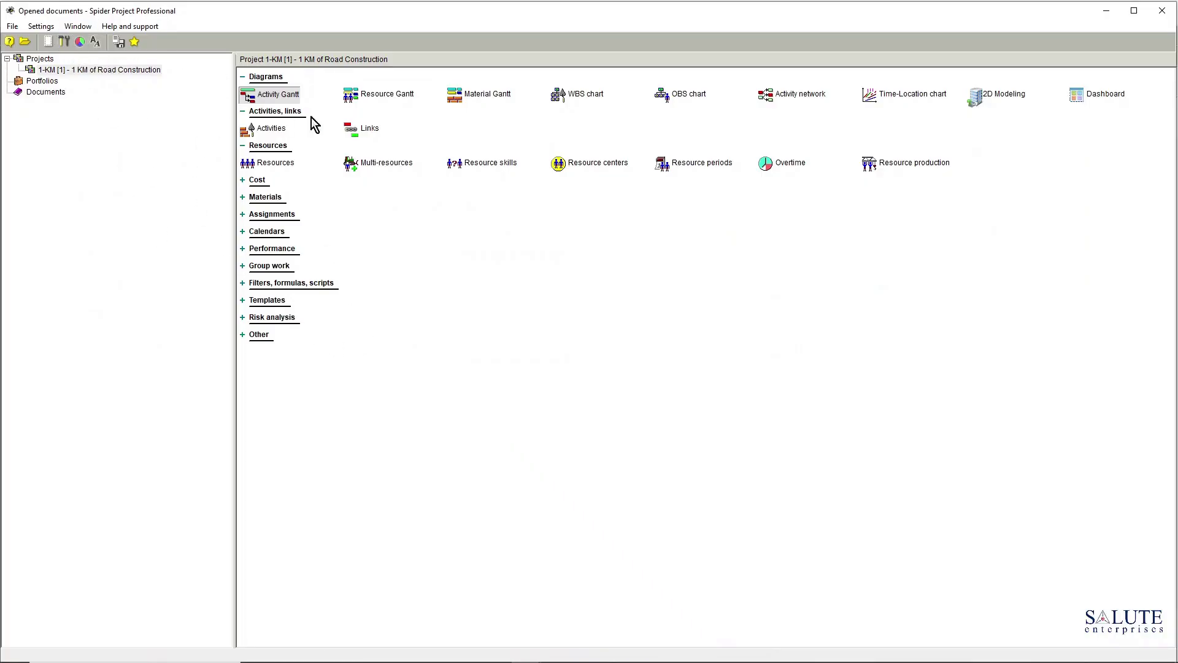
pyautogui.click(86, 28)
pyautogui.click(130, 159)
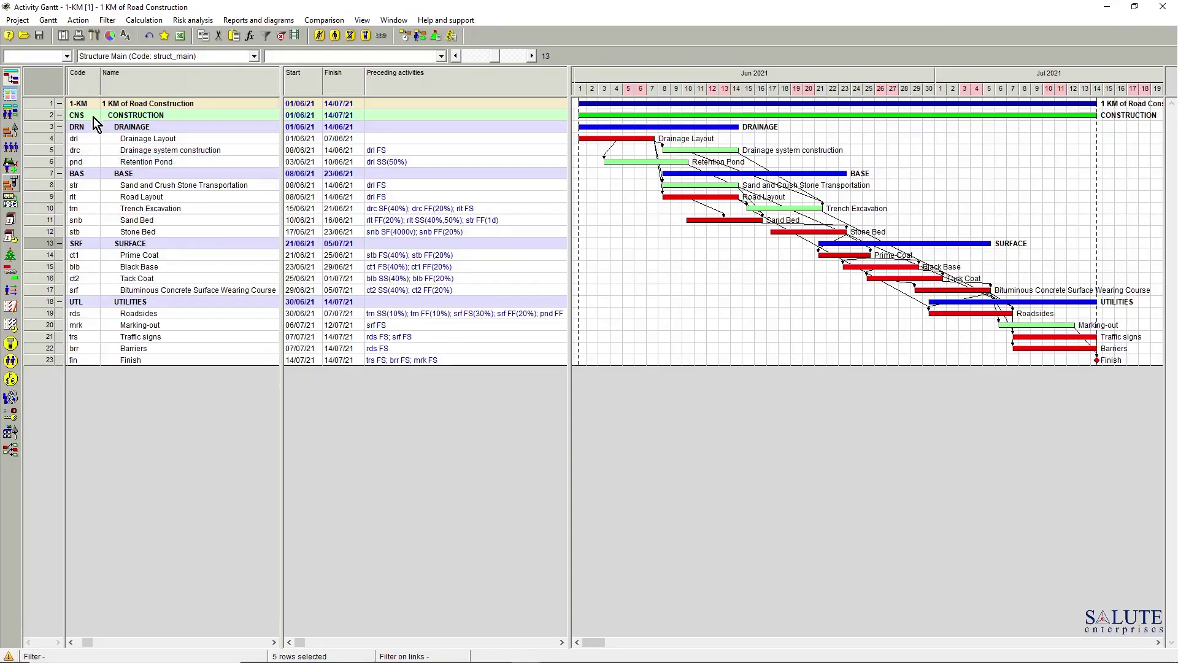
# Change the Critical links colour under Links to red in the Colors setup.
pyautogui.click(110, 36)
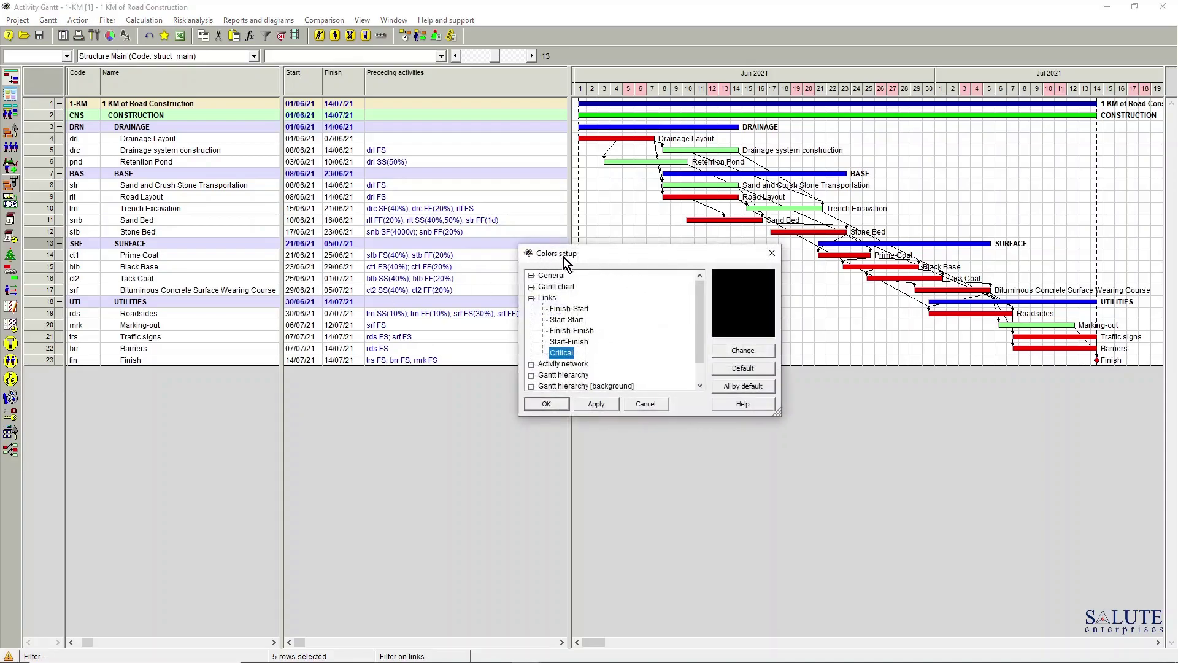
pyautogui.click(532, 298)
pyautogui.click(564, 277)
pyautogui.click(532, 275)
pyautogui.click(531, 275)
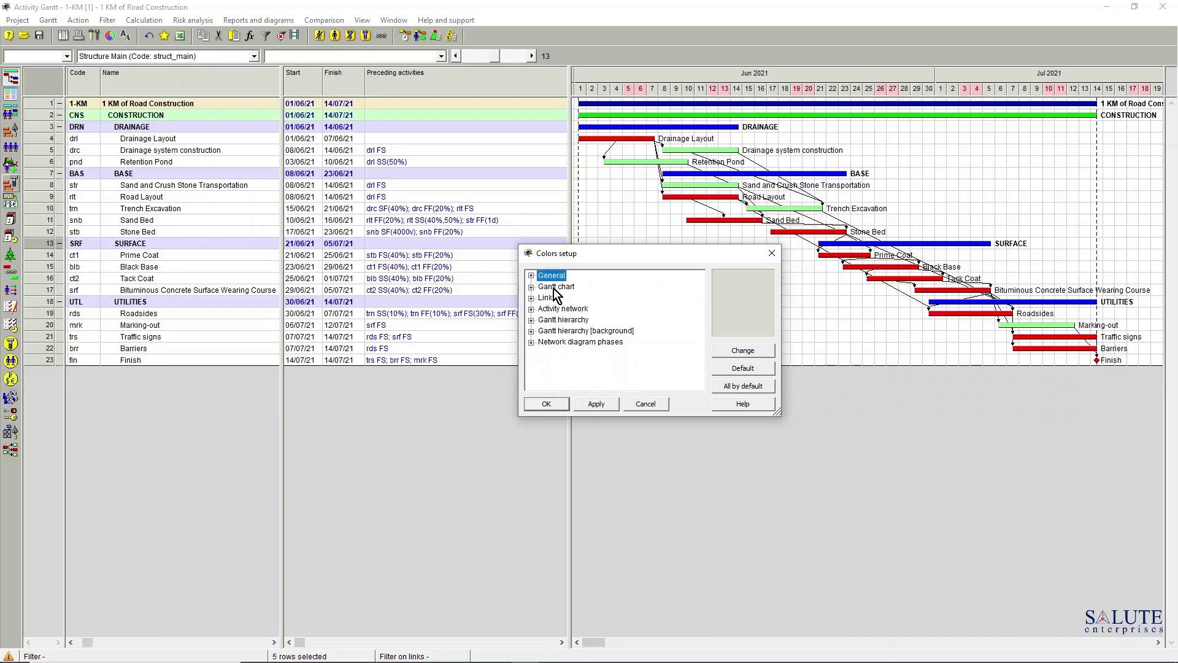
pyautogui.click(537, 297)
pyautogui.click(531, 298)
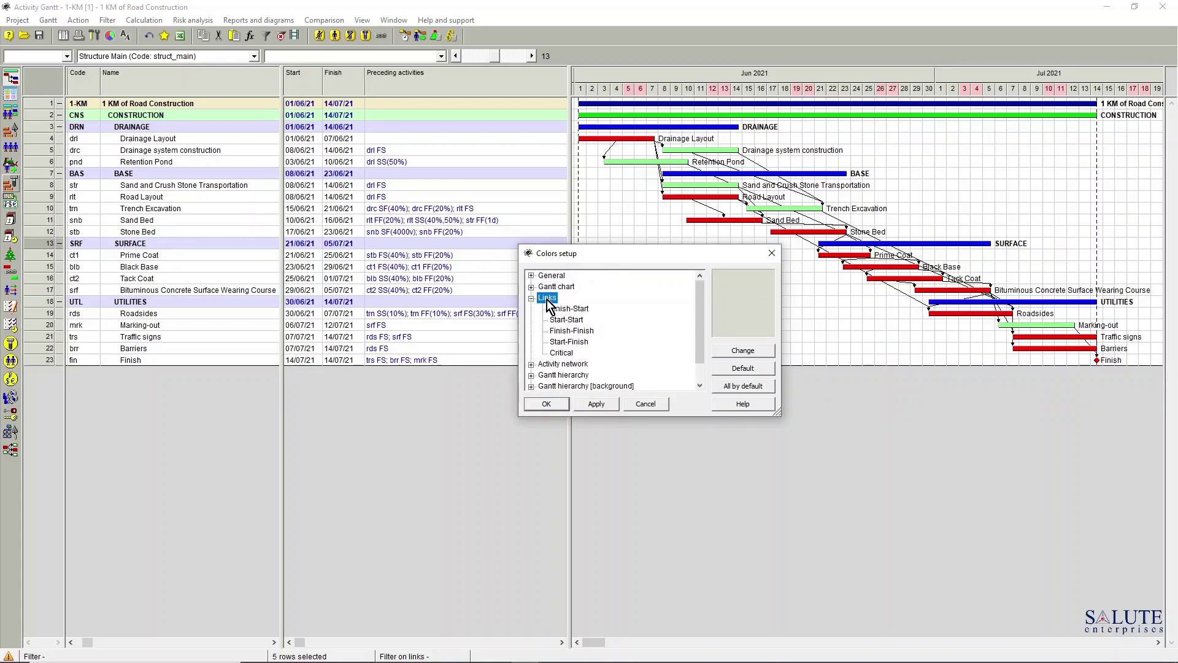
pyautogui.click(562, 352)
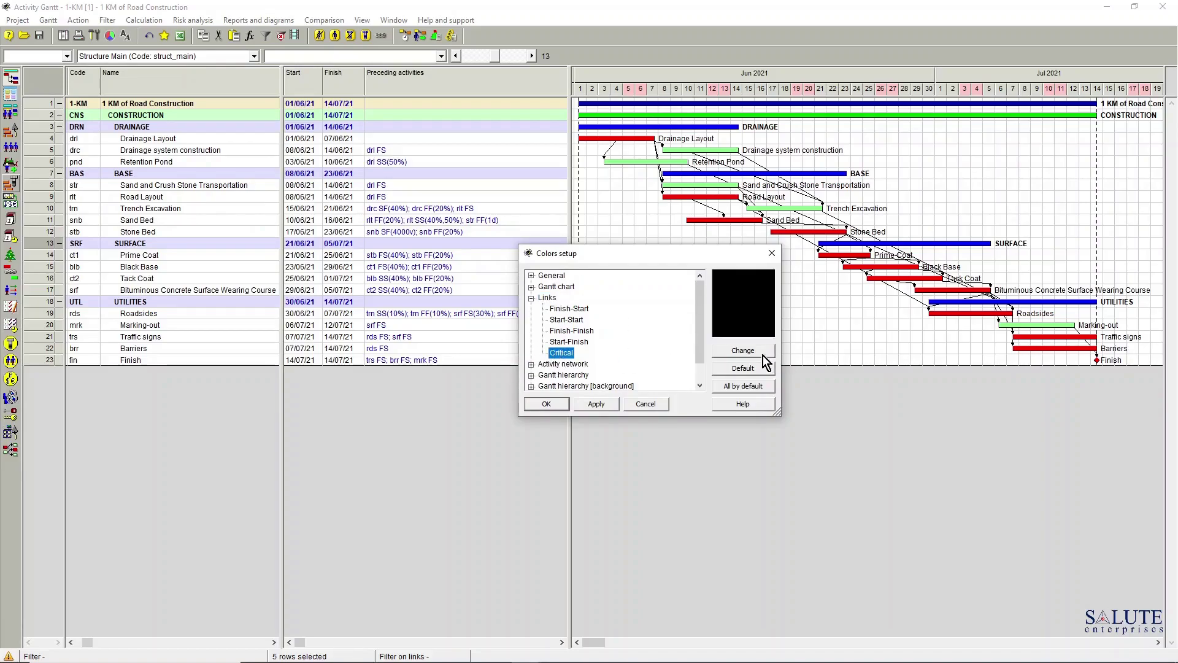
pyautogui.click(743, 350)
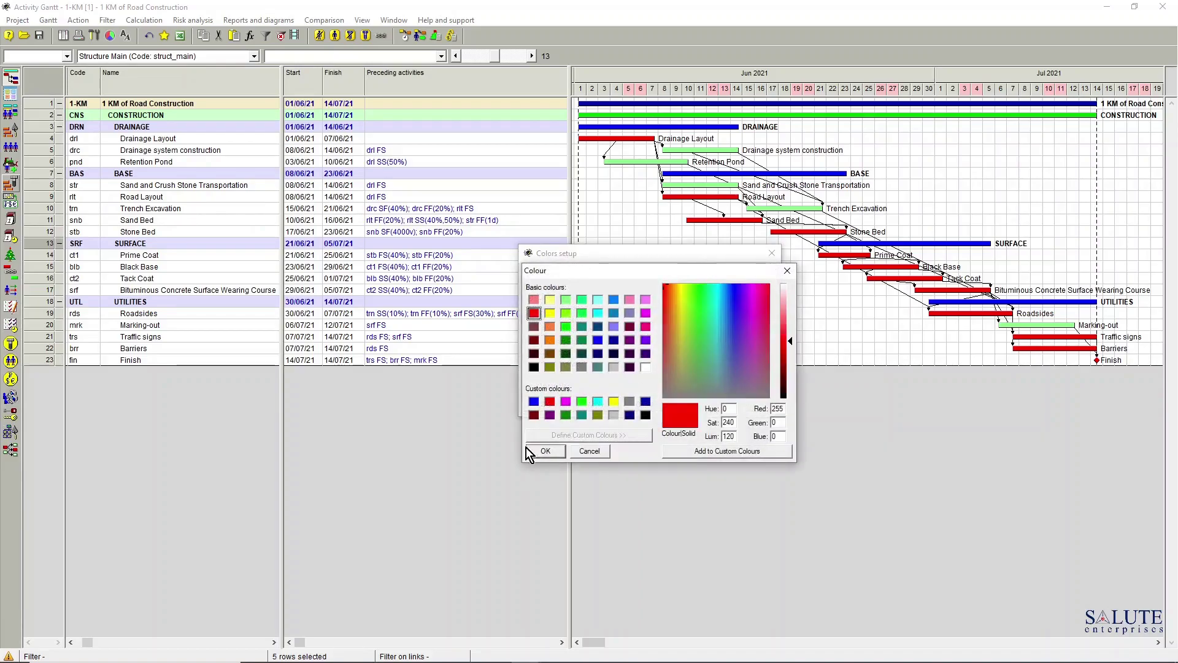
pyautogui.click(532, 451)
pyautogui.click(549, 401)
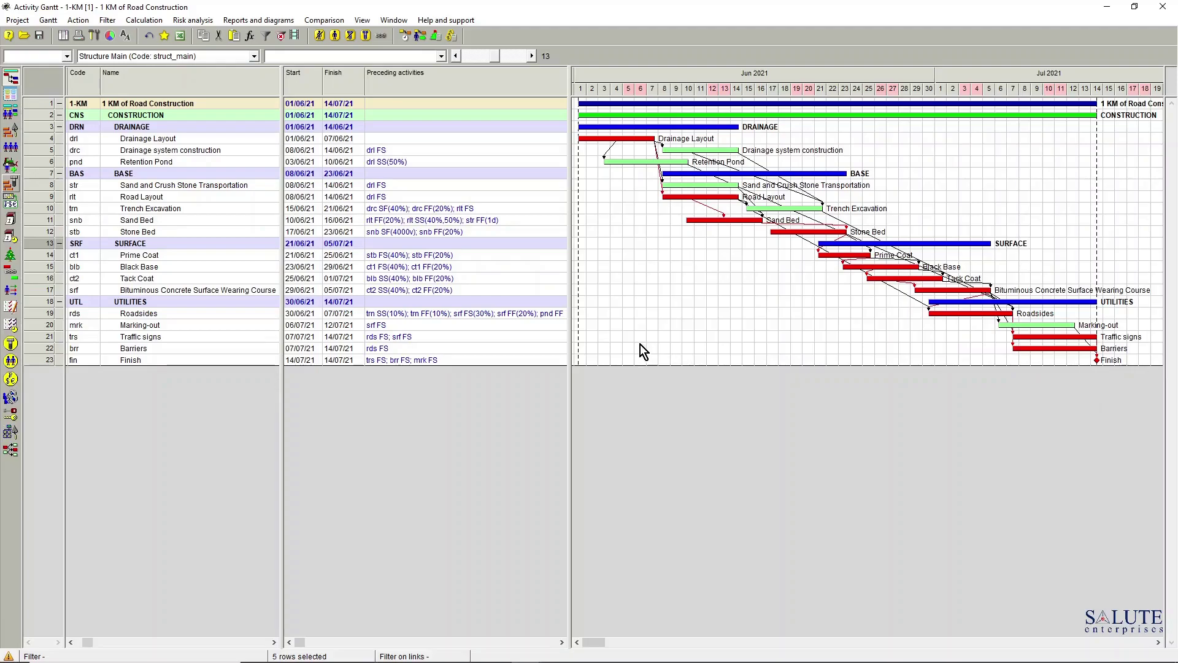
pyautogui.click(126, 35)
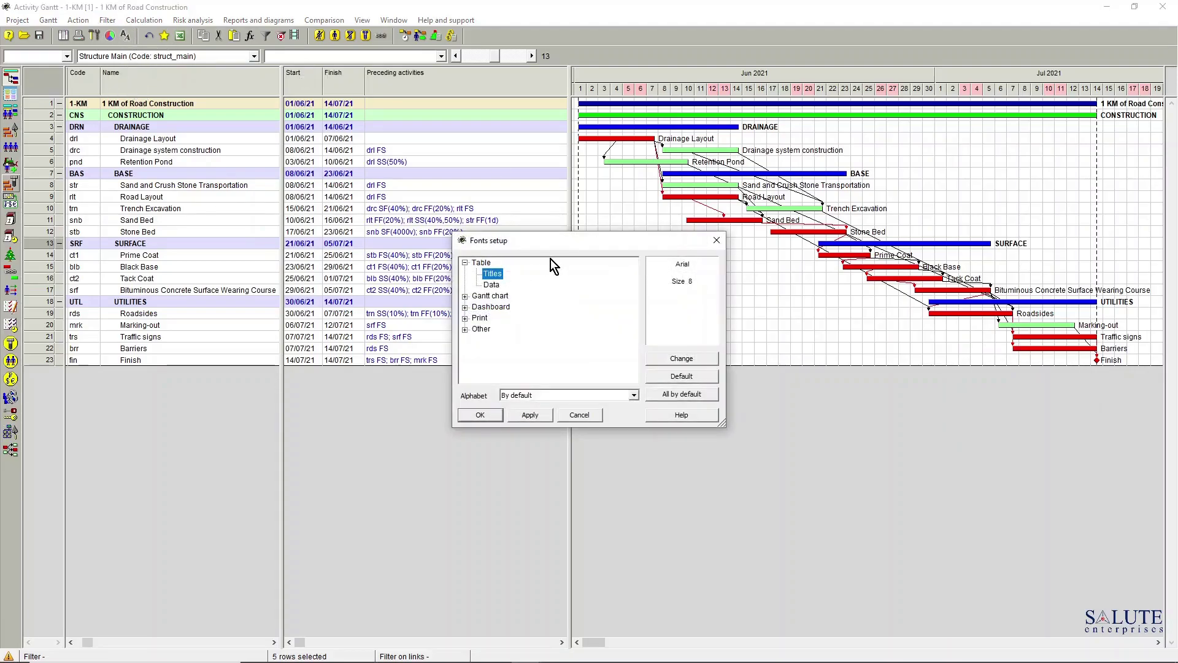
pyautogui.click(716, 240)
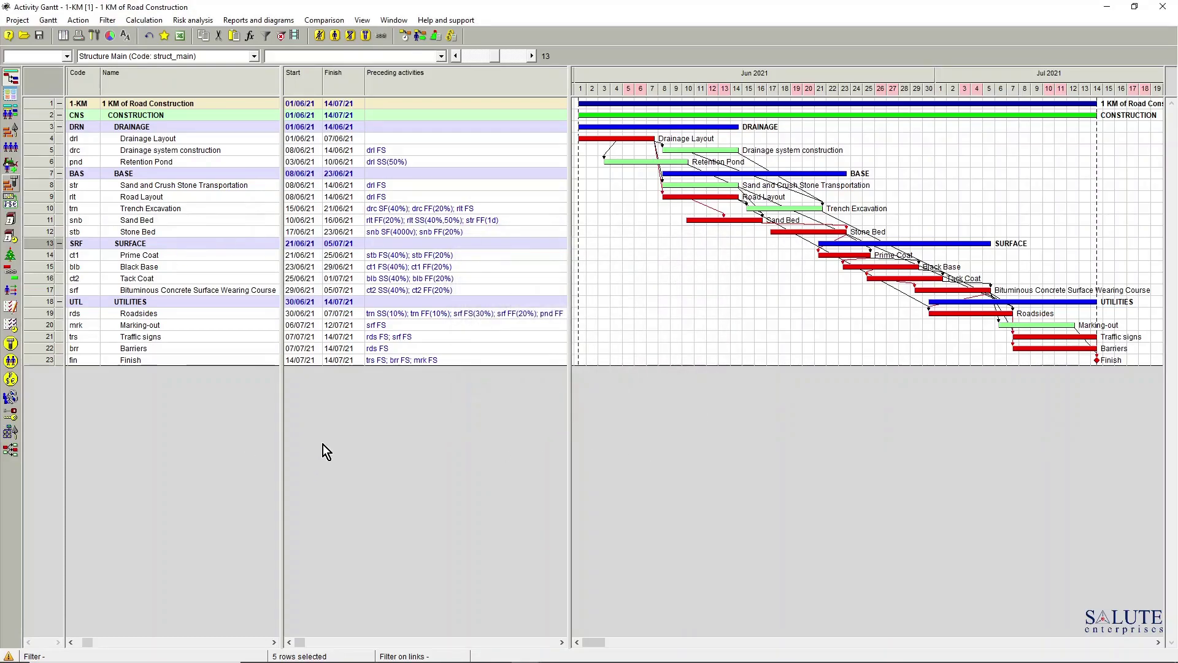